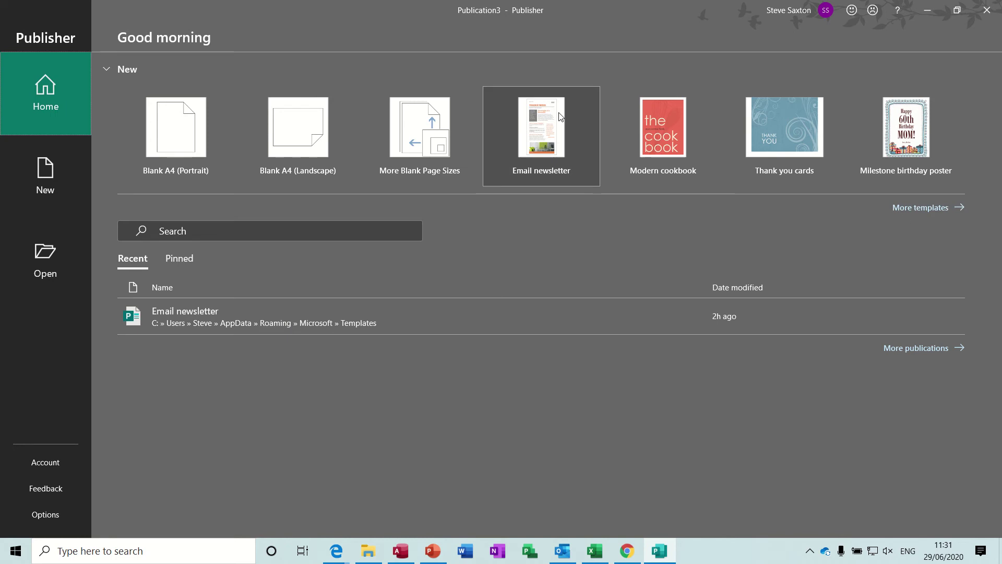
Step: Create a new publication from the Email newsletter (Trader News) template
left_click(534, 131)
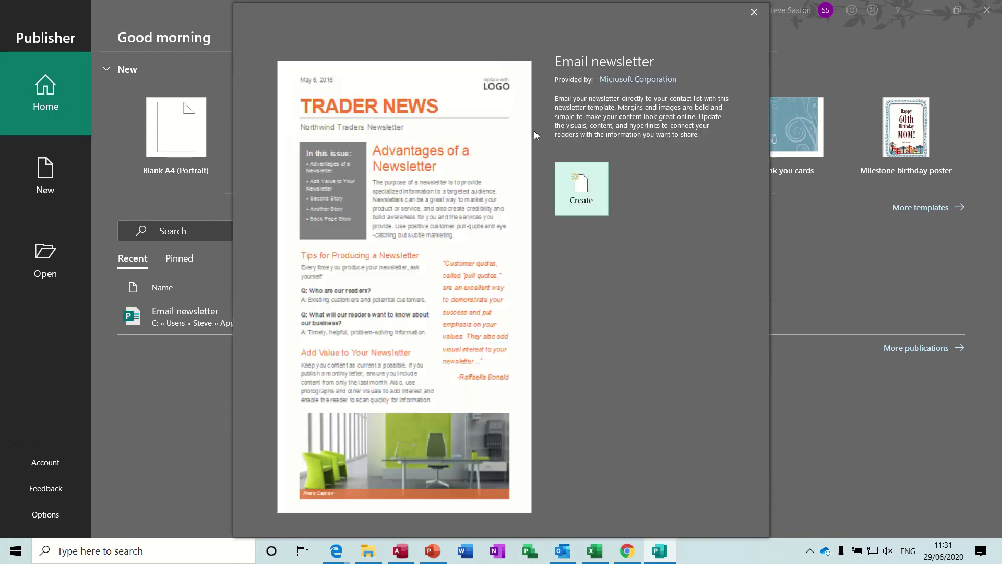
left_click(582, 183)
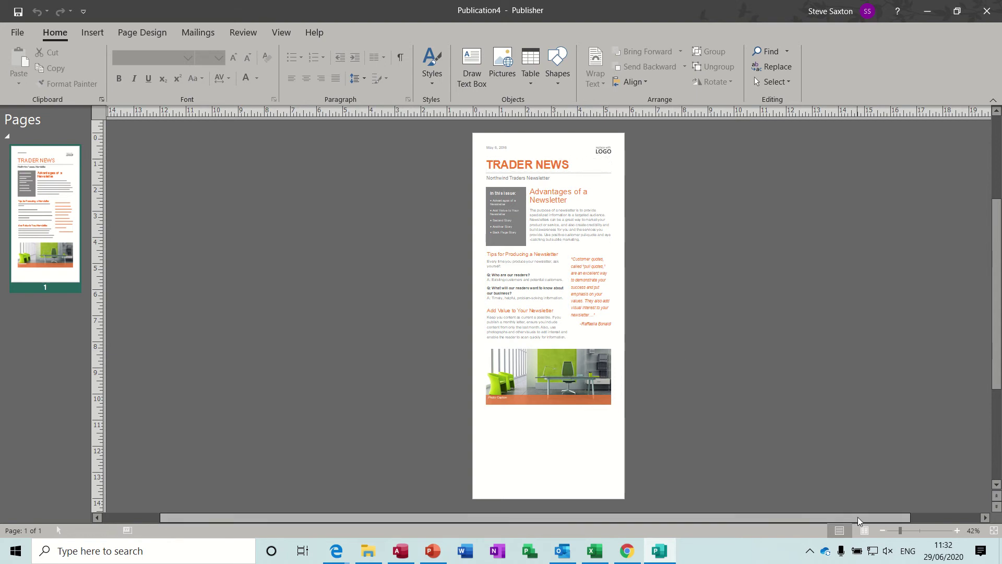
Step: Zoom the page to 80% and scroll up so the TRADER NEWS heading shows
left_click(957, 531)
left_click(957, 531)
left_click(957, 530)
left_click(958, 530)
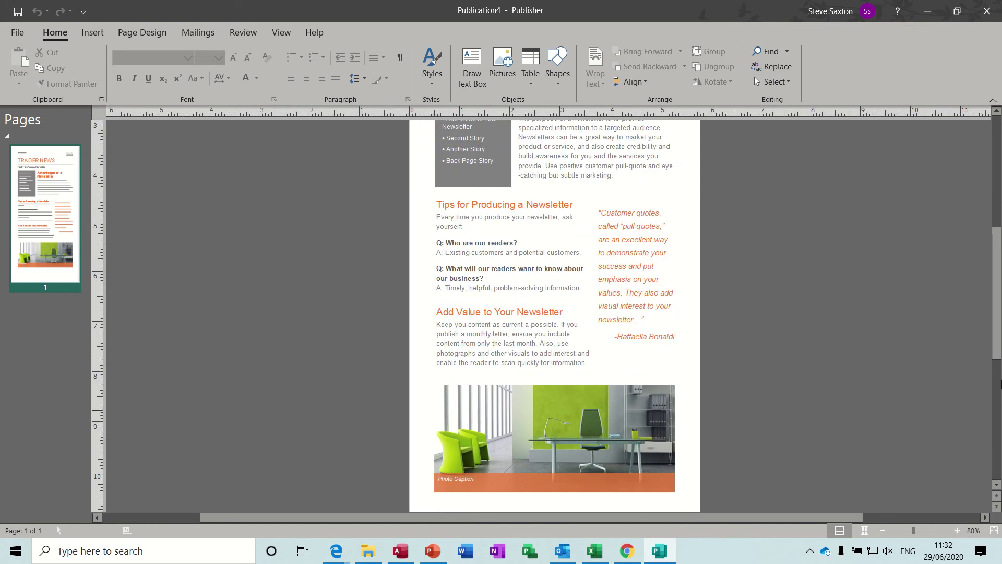
left_click_drag(997, 302, 998, 225)
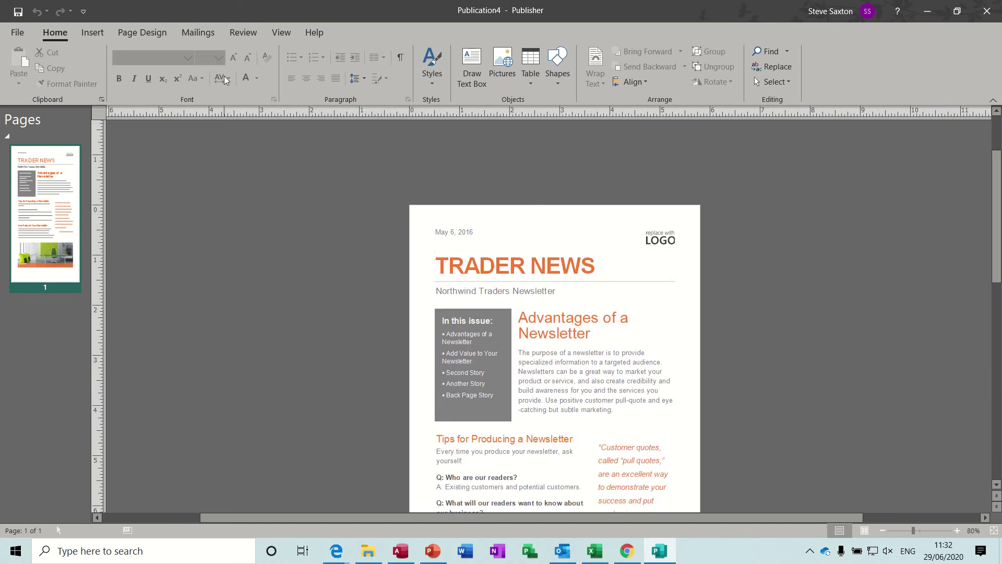
left_click(18, 31)
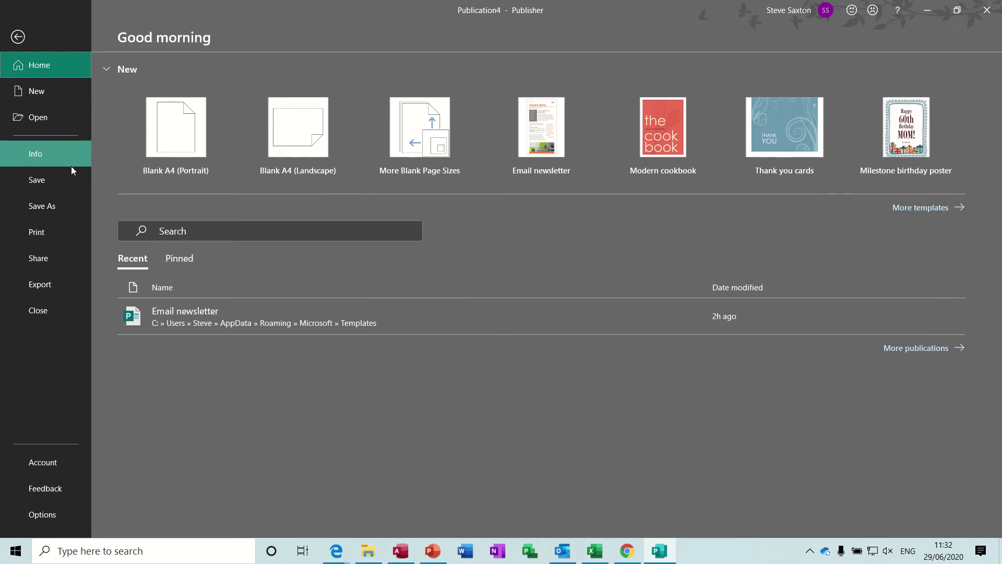
left_click(45, 154)
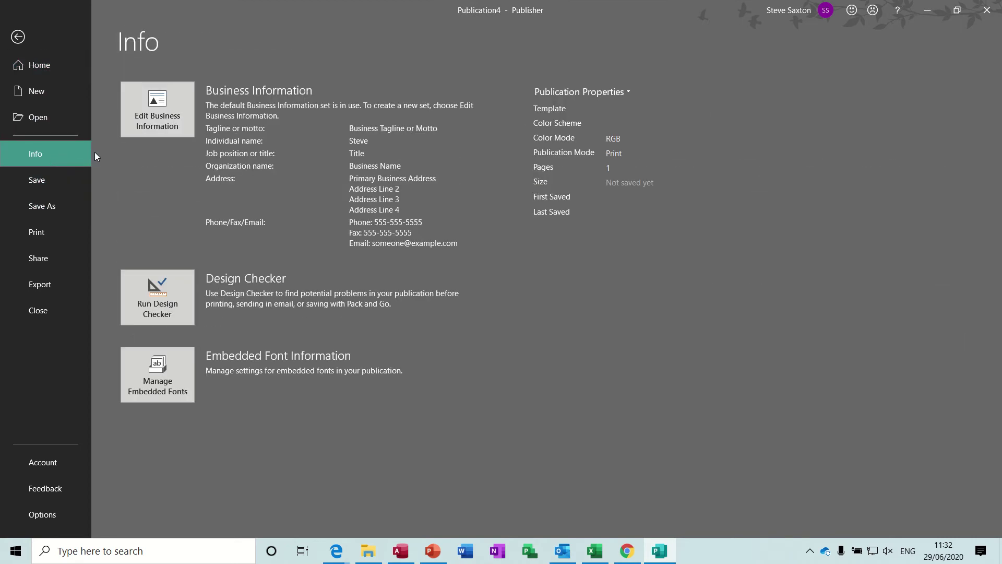
left_click(159, 118)
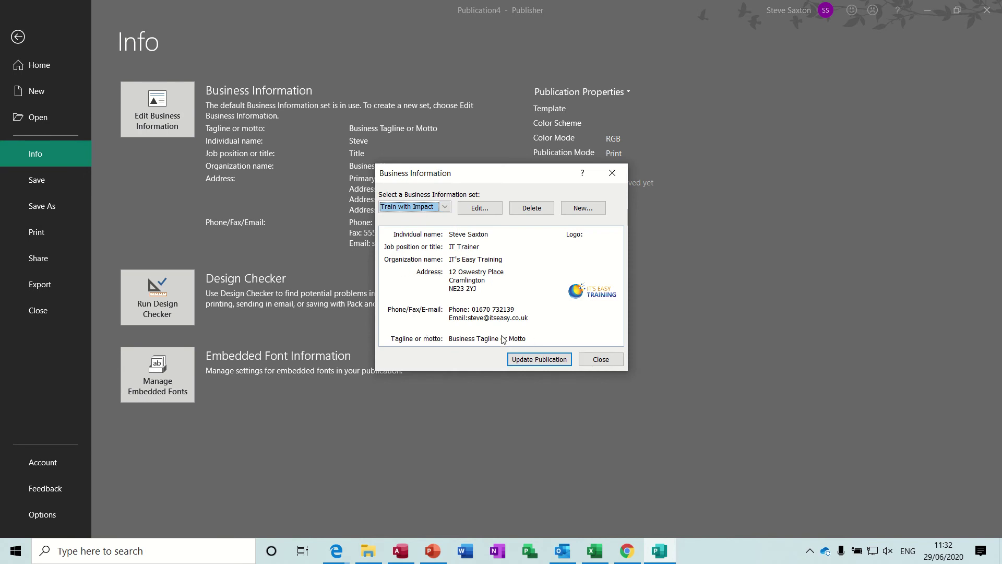
left_click(601, 359)
Step: Replace the LOGO placeholder with the 'logo small' picture
left_click(18, 37)
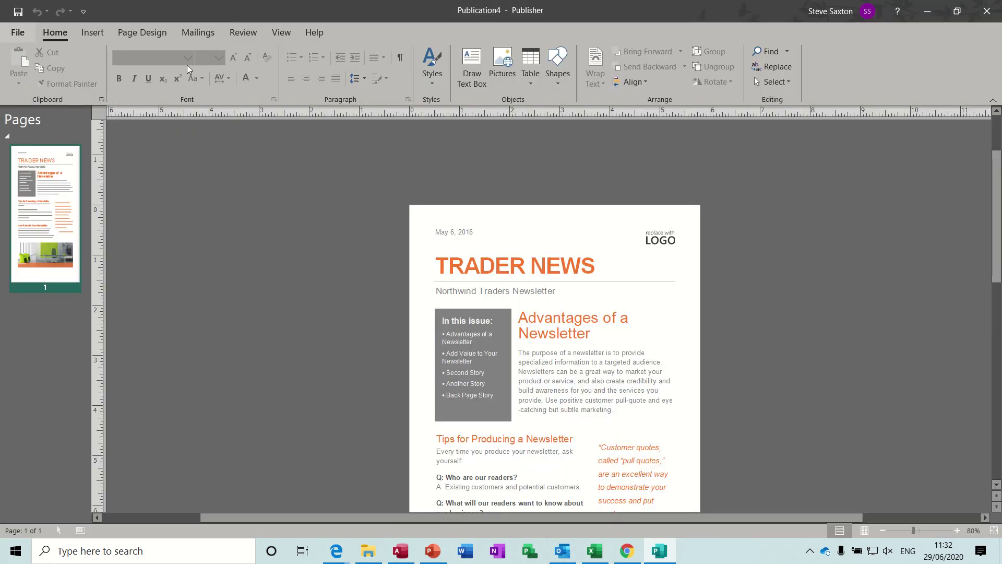
left_click(663, 239)
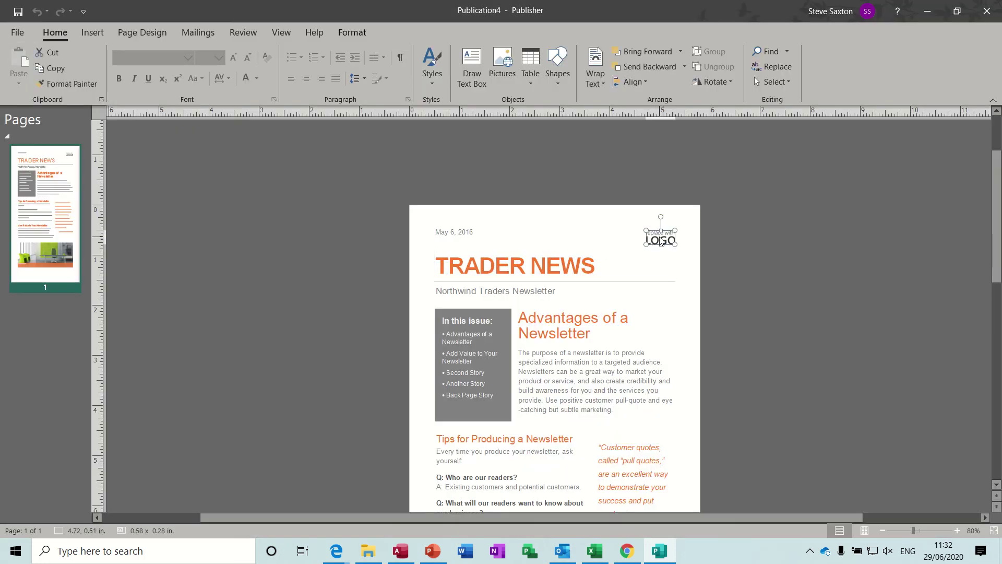
key("Delete")
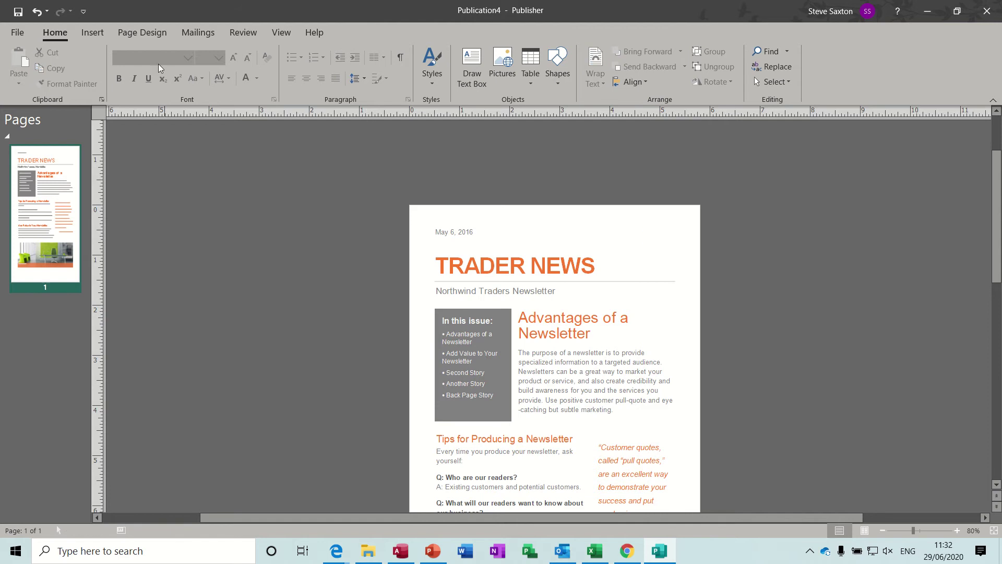
left_click(94, 35)
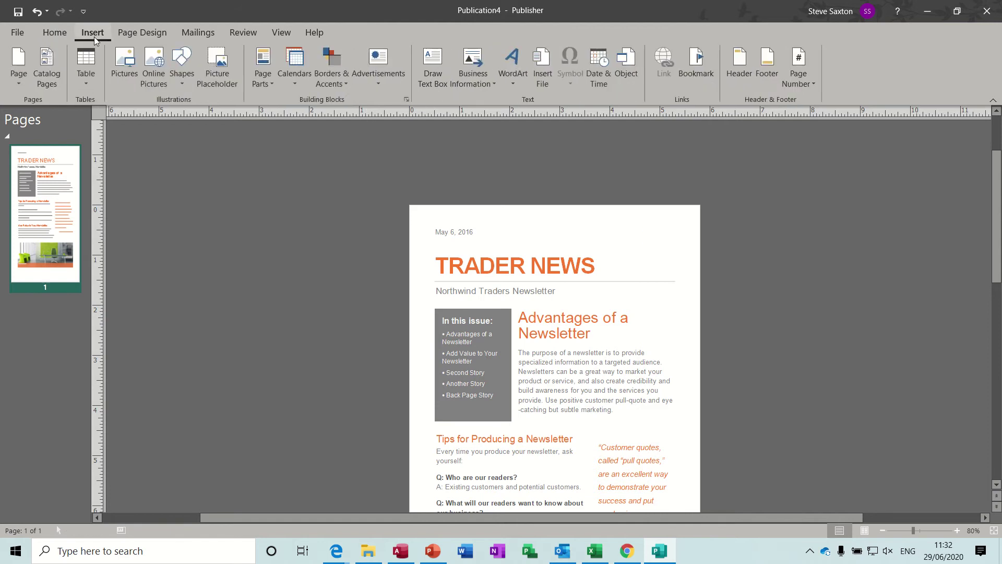
left_click(123, 76)
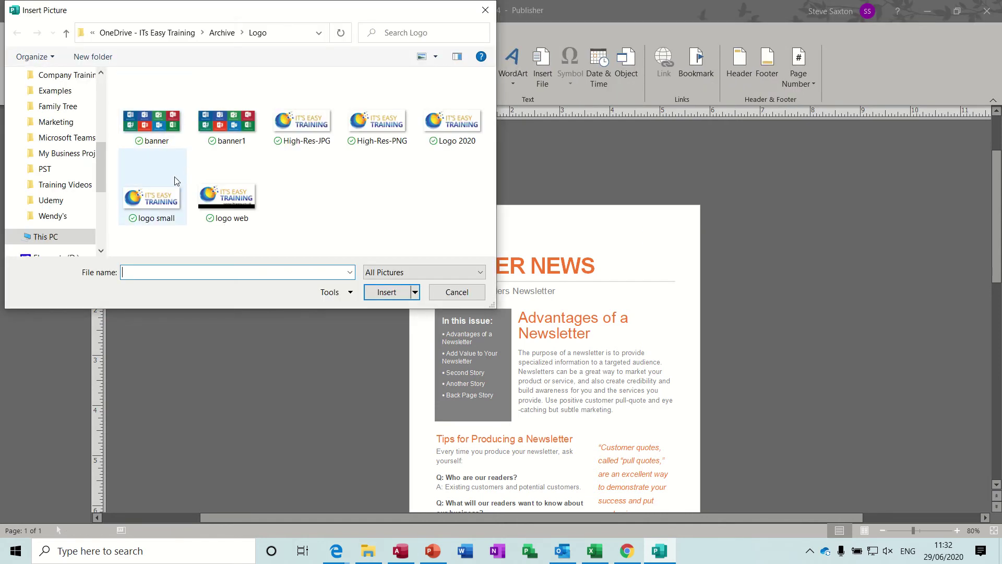
double_click(159, 187)
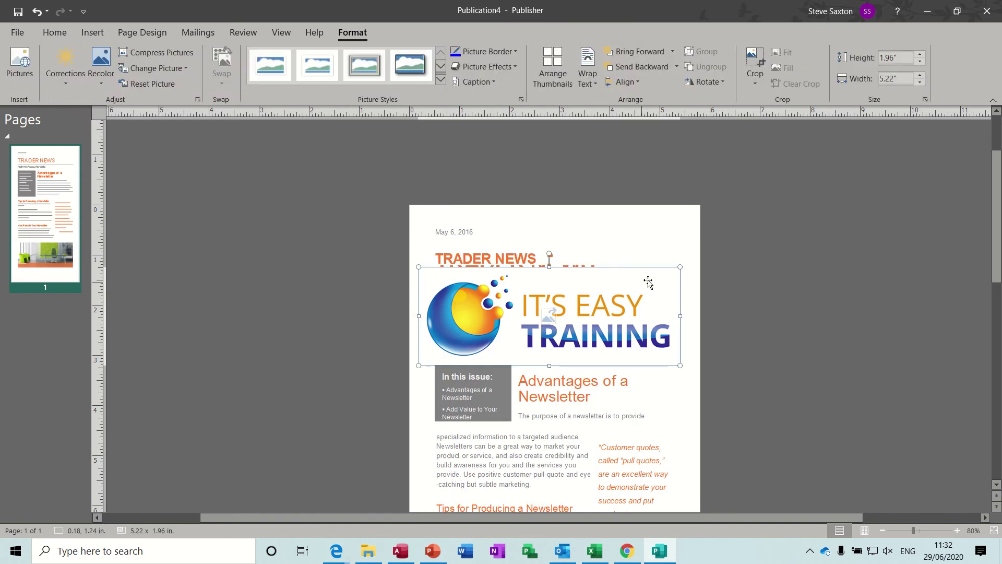
Step: Shrink the logo to 2.04 × 0.77 in and place it at the top right
left_click_drag(680, 266, 668, 237)
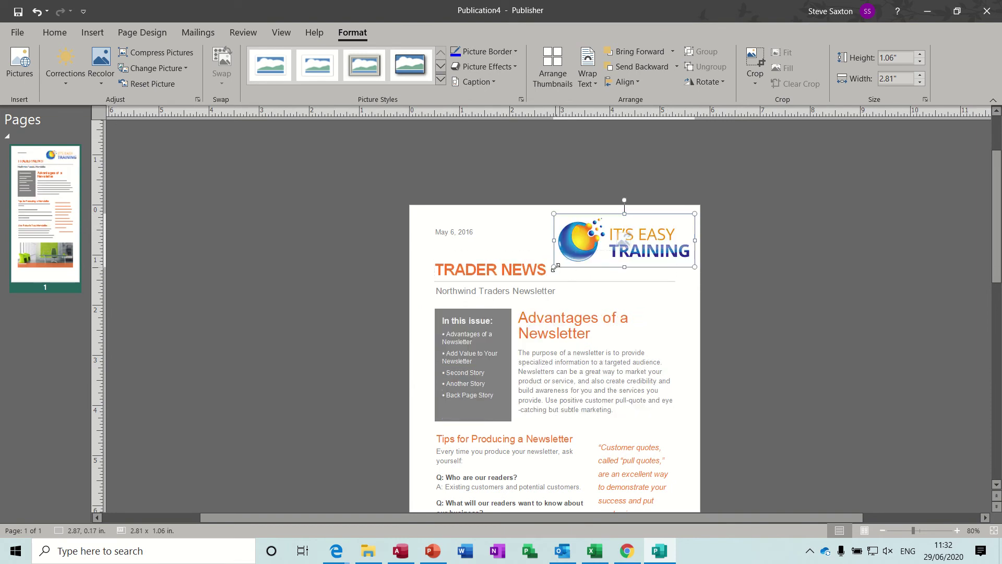
left_click_drag(555, 267, 592, 252)
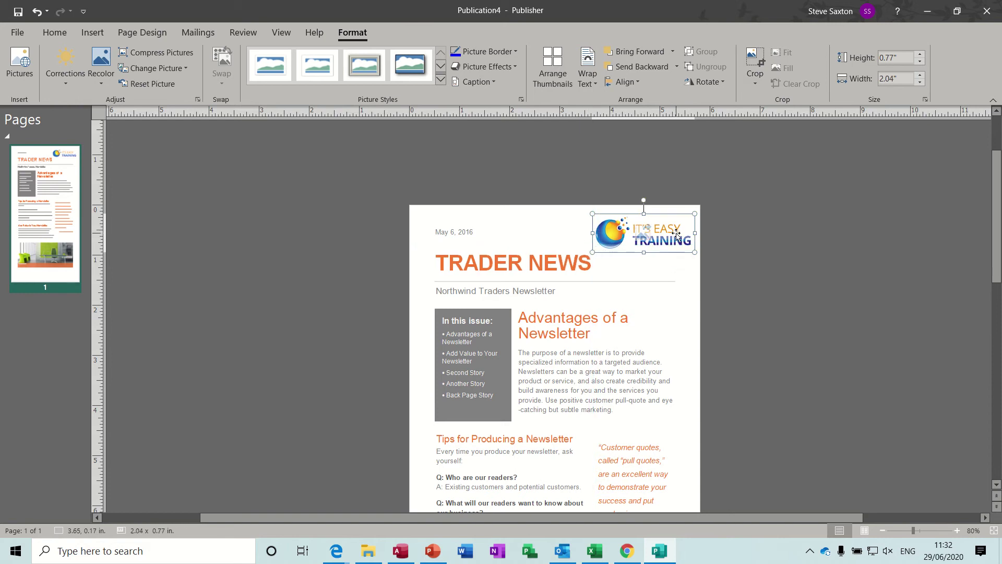
left_click_drag(676, 230, 676, 228)
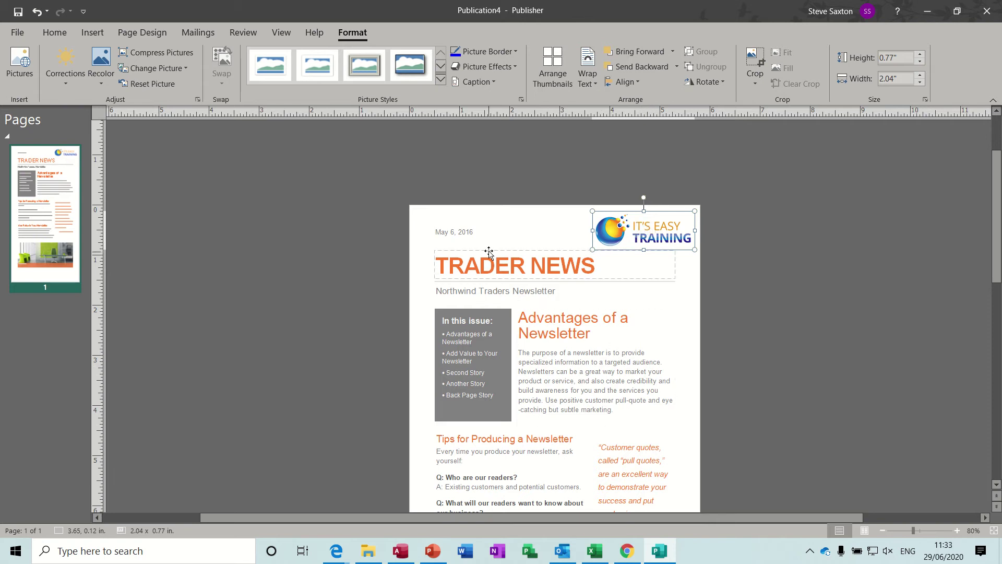
Step: Select the TRADER NEWS title box and the Northwind Traders Newsletter subtitle box
left_click(637, 279)
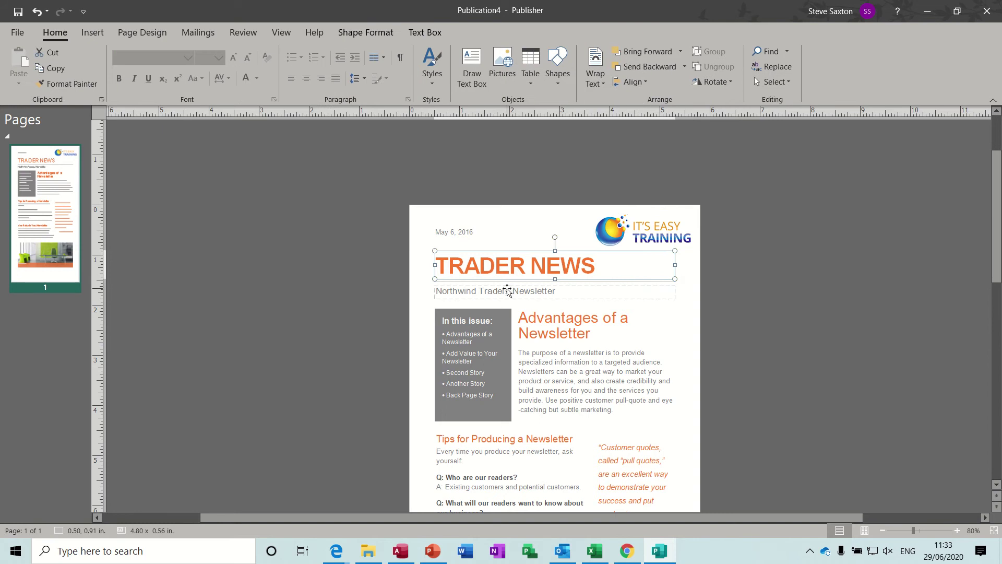
left_click(510, 290)
left_click(545, 268)
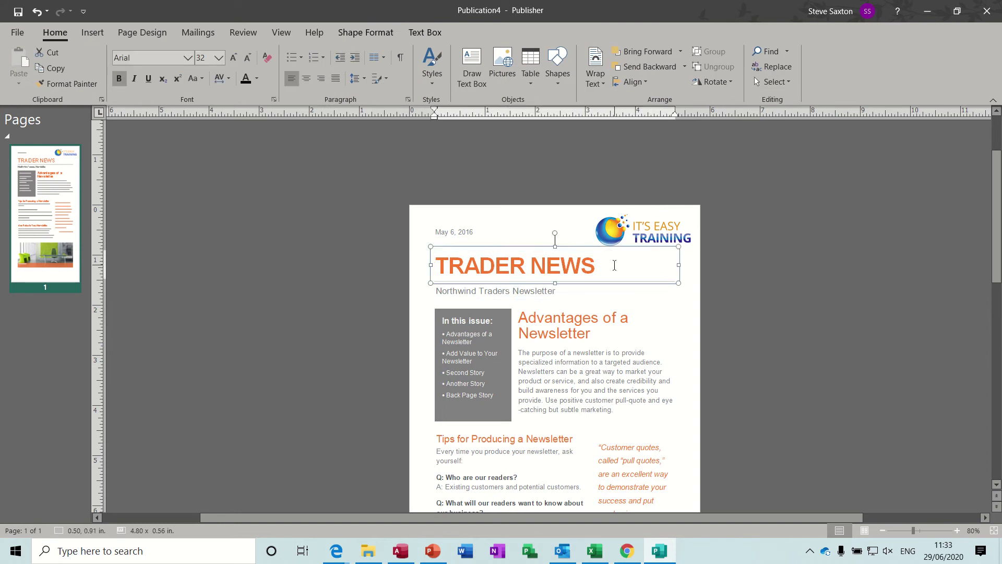
left_click(614, 283)
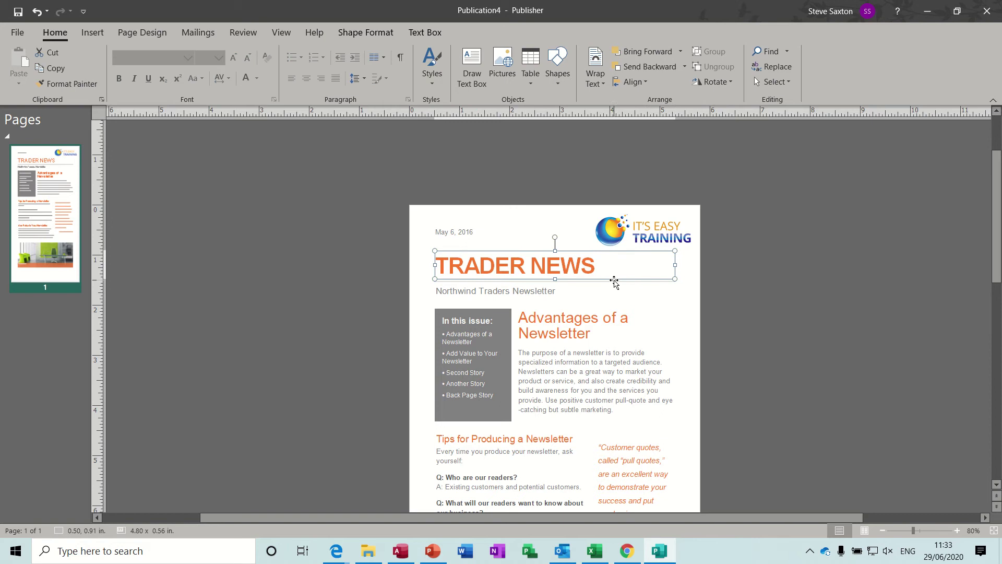
left_click(544, 294)
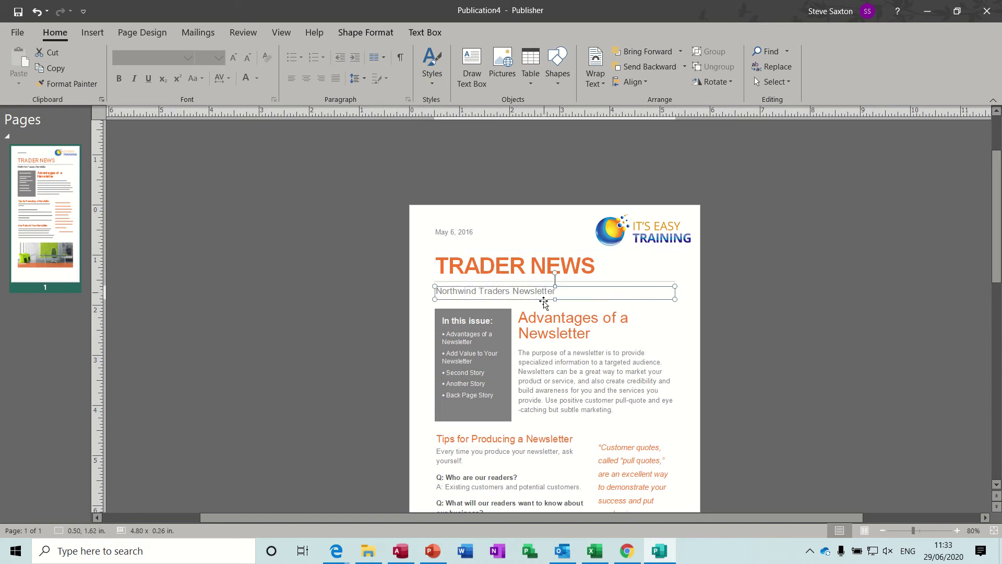
Step: Group the In this issue text with its grey box and nudge the group left
left_click(510, 322)
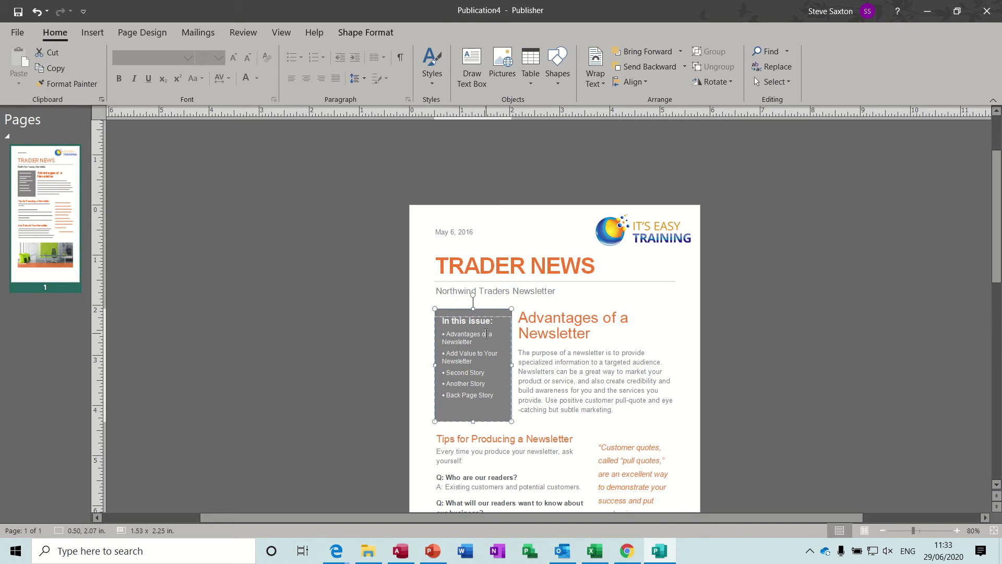
left_click_drag(499, 316, 434, 334)
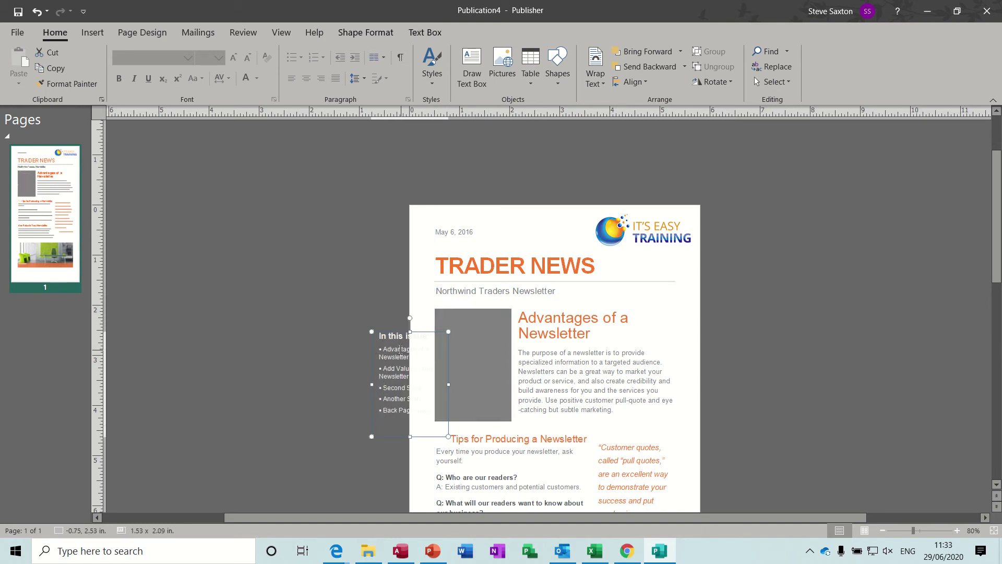
left_click(484, 326)
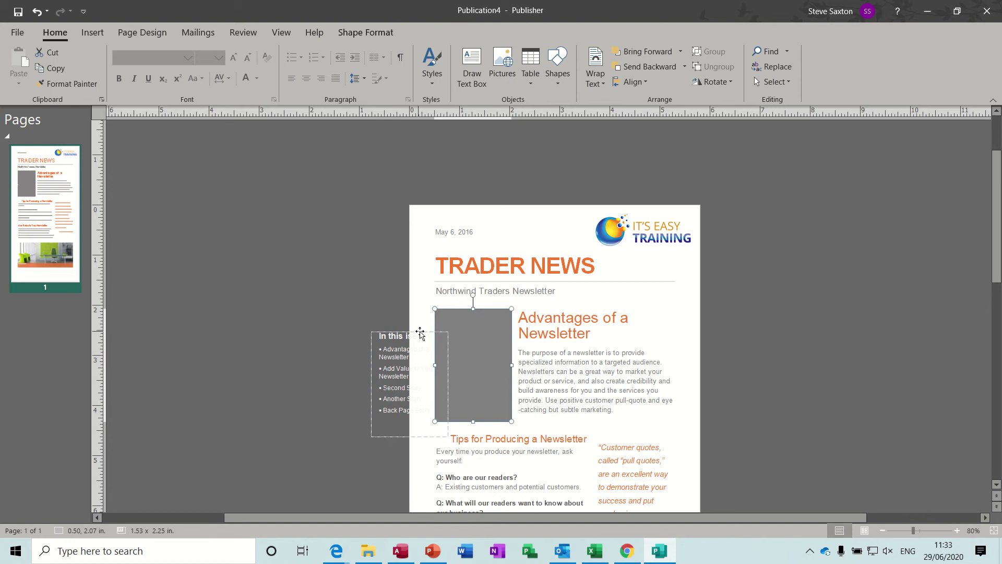
left_click_drag(422, 334, 484, 315)
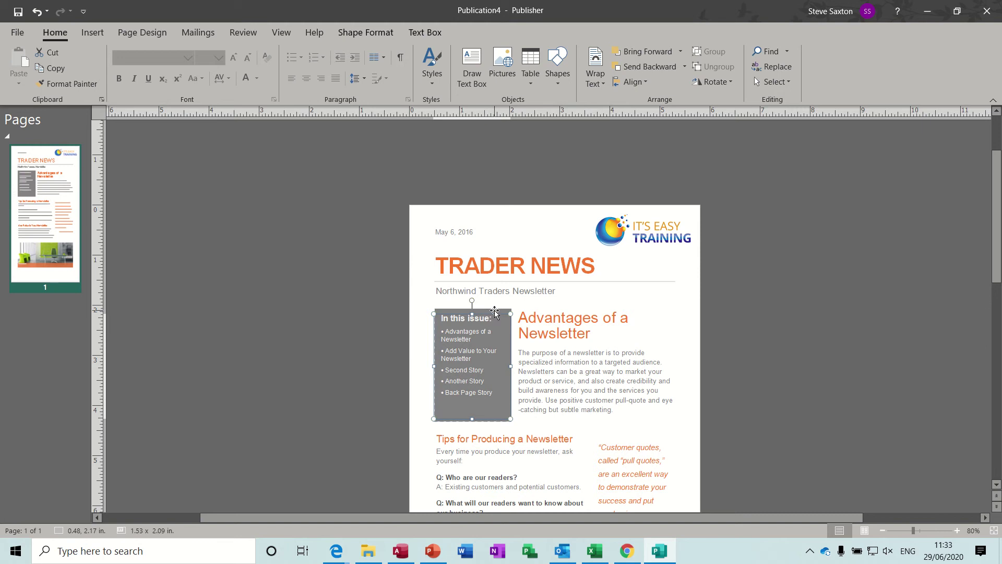
left_click(494, 310, "shift")
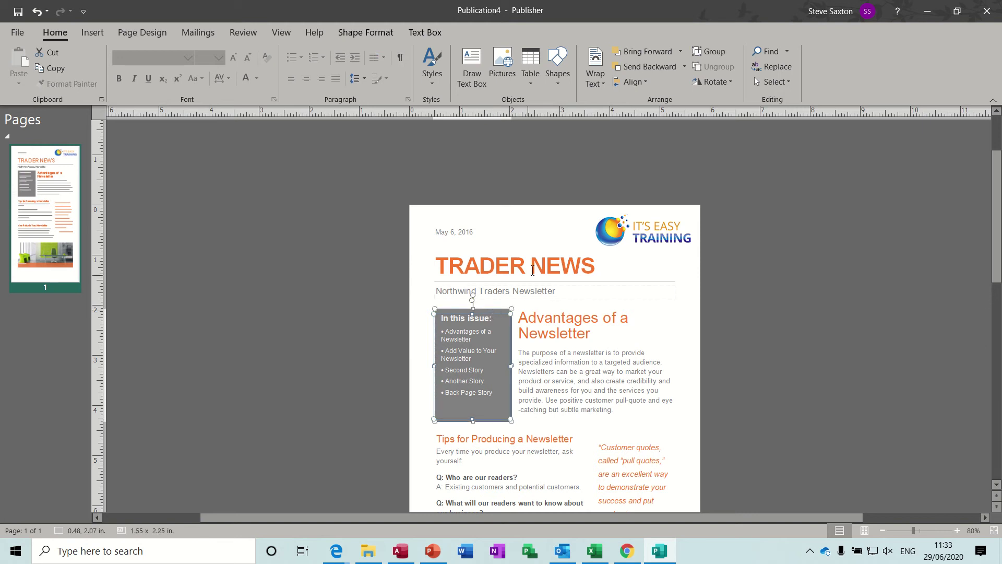
left_click(708, 52)
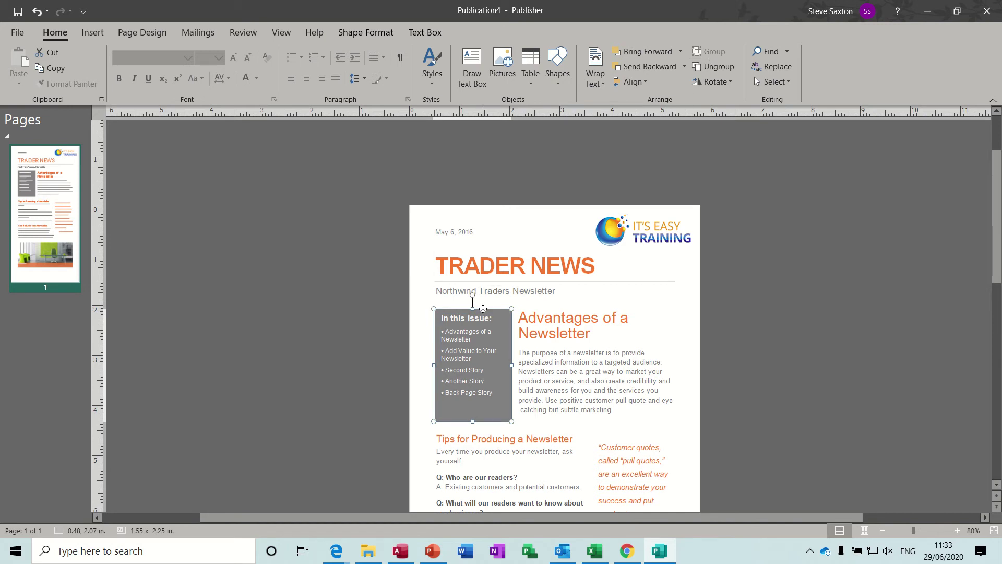
mouse_move(483, 310)
left_mouse_down()
mouse_move(398, 323)
mouse_move(481, 310)
left_mouse_up()
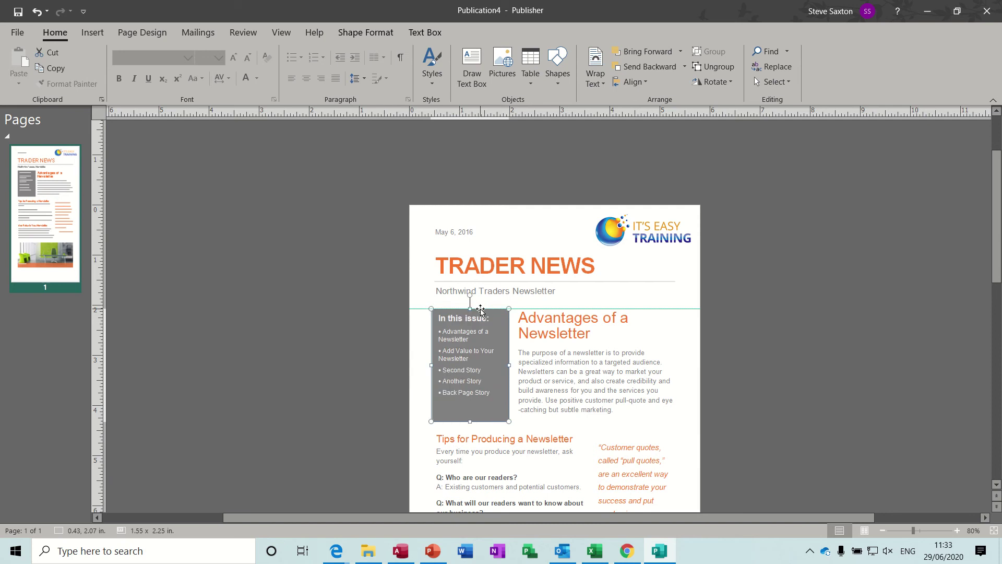
left_click(573, 333)
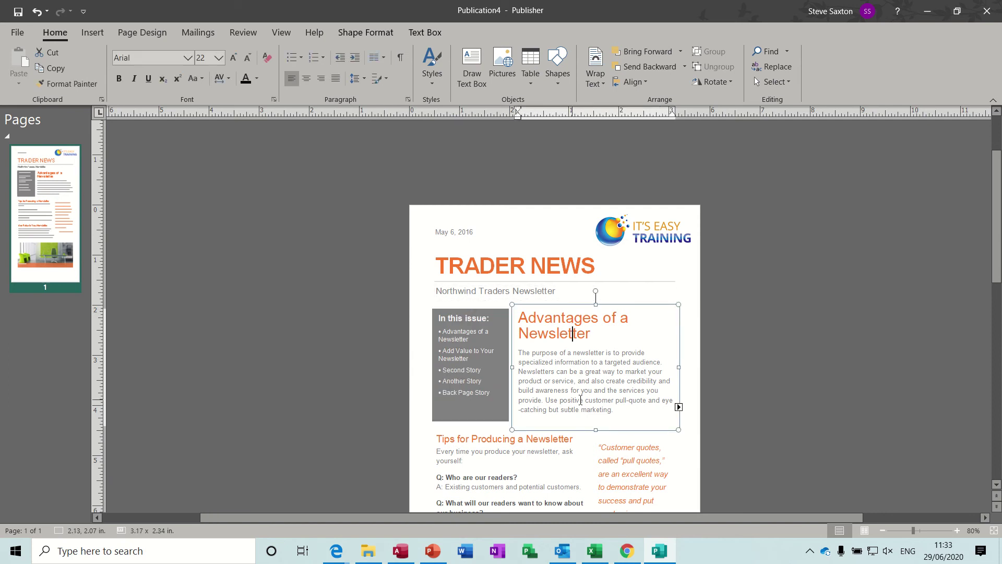
left_click_drag(520, 354, 584, 382)
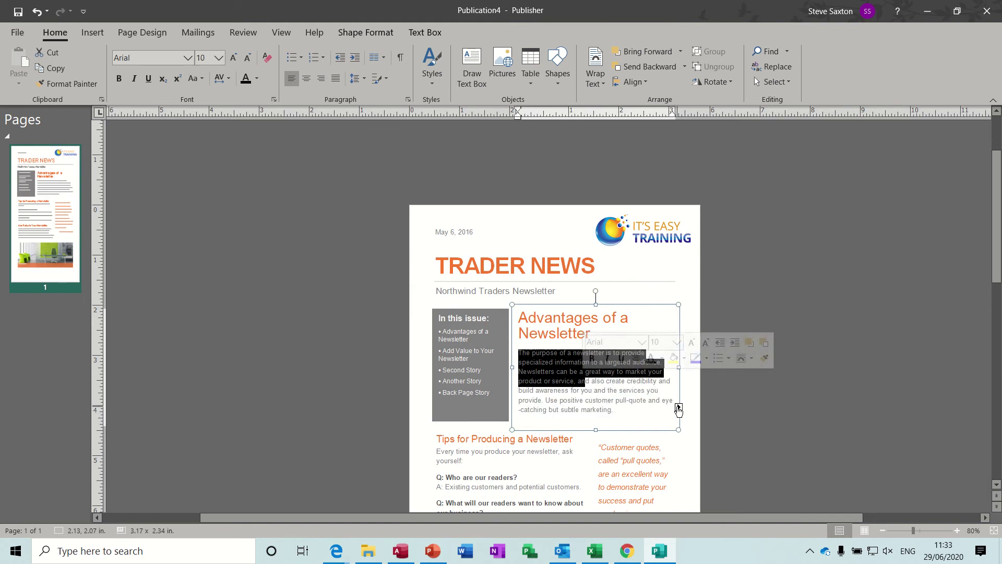
left_click(679, 409)
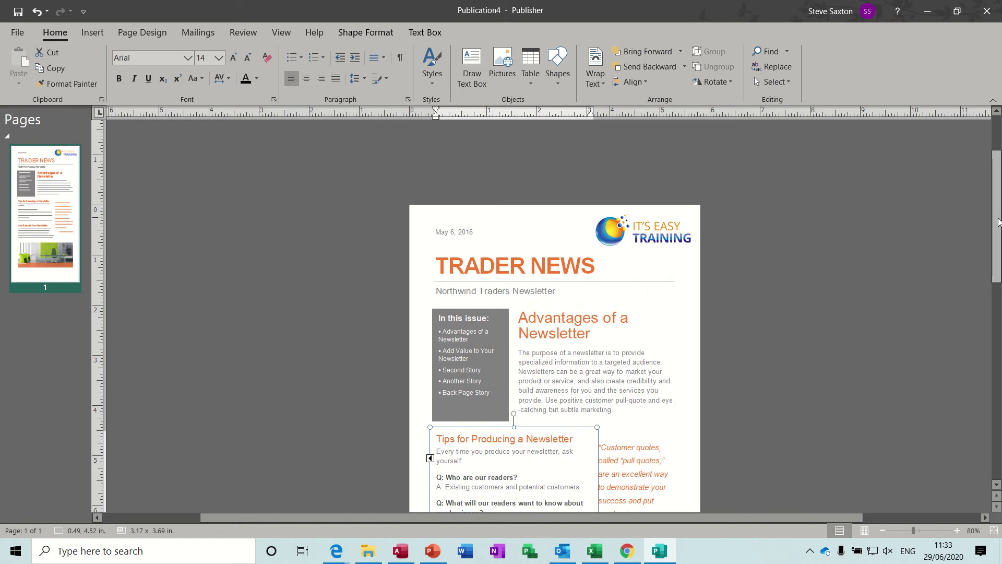
scroll(995, 219, "down", 3)
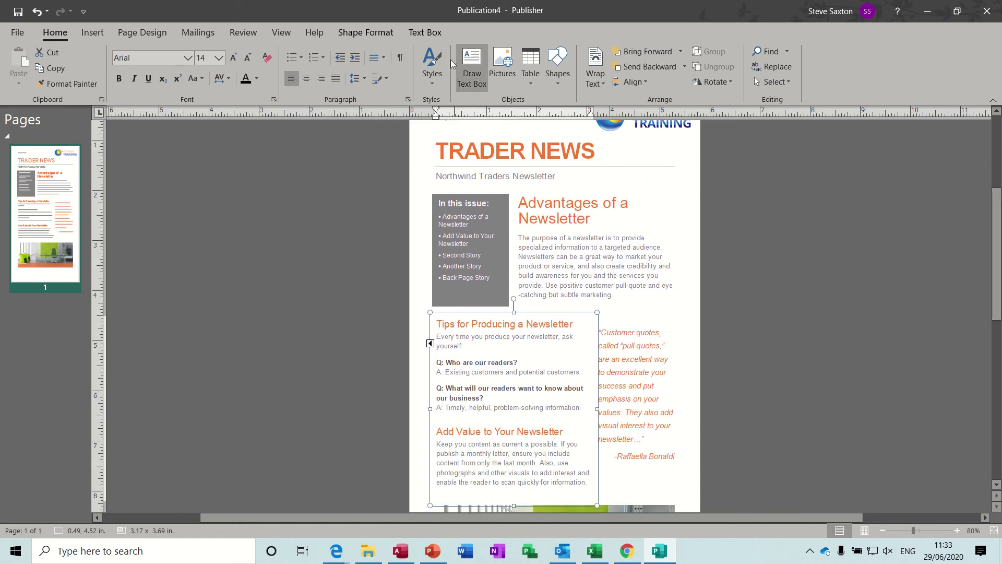
left_click(428, 35)
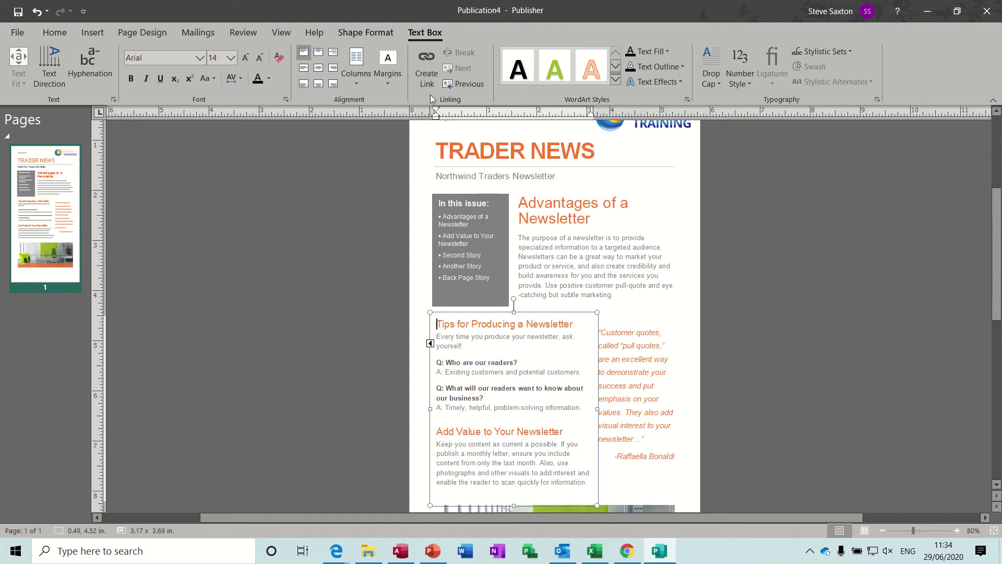
left_click(460, 87)
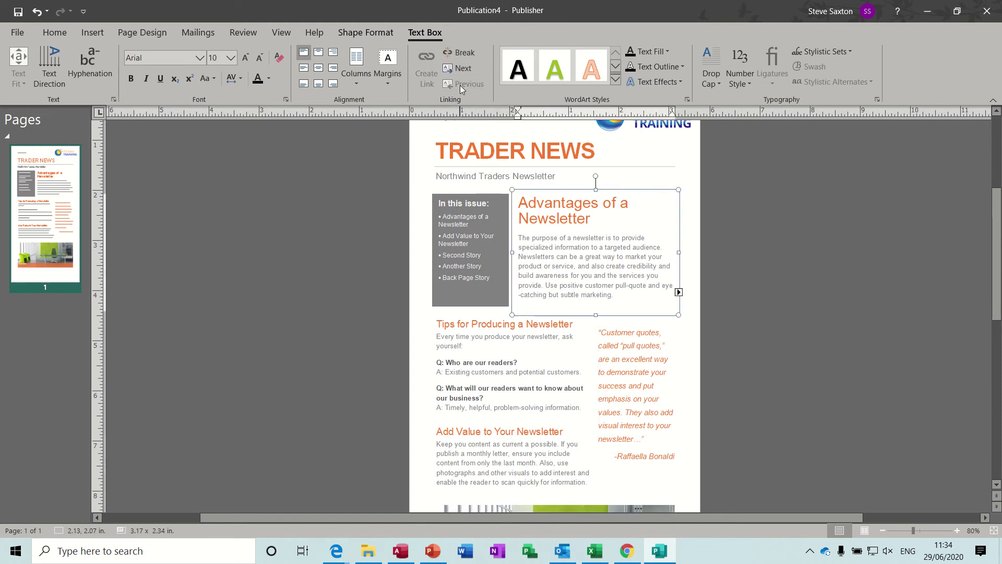
left_click(678, 291)
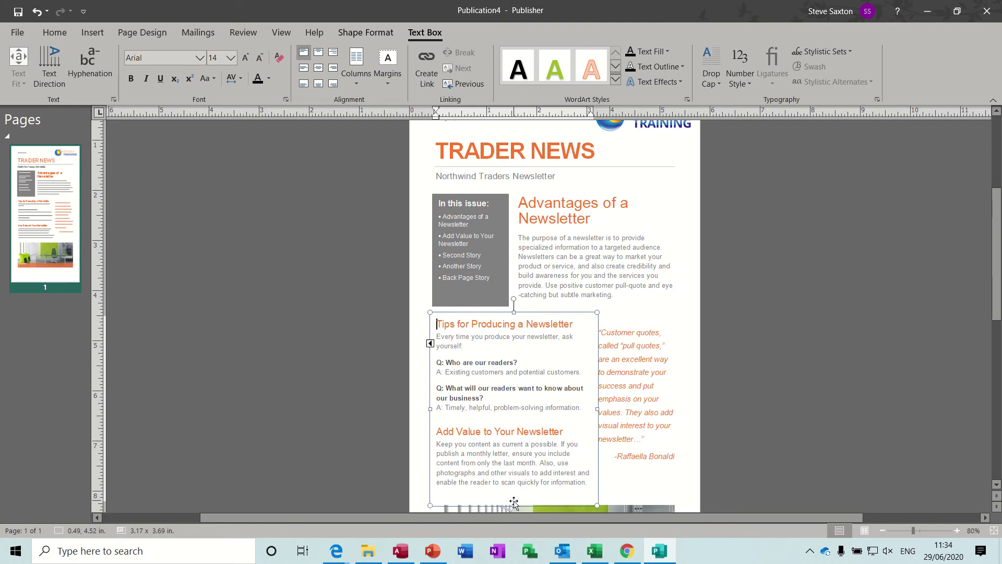
Step: Shorten the Tips text box so it ends at the Add Value to Your Newsletter heading
left_click_drag(514, 505, 515, 454)
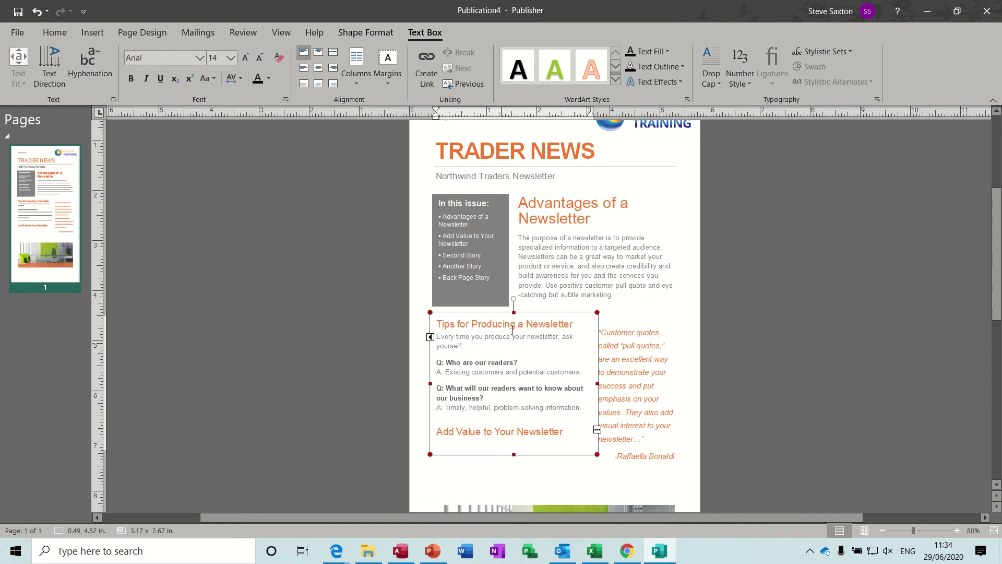
left_click(93, 32)
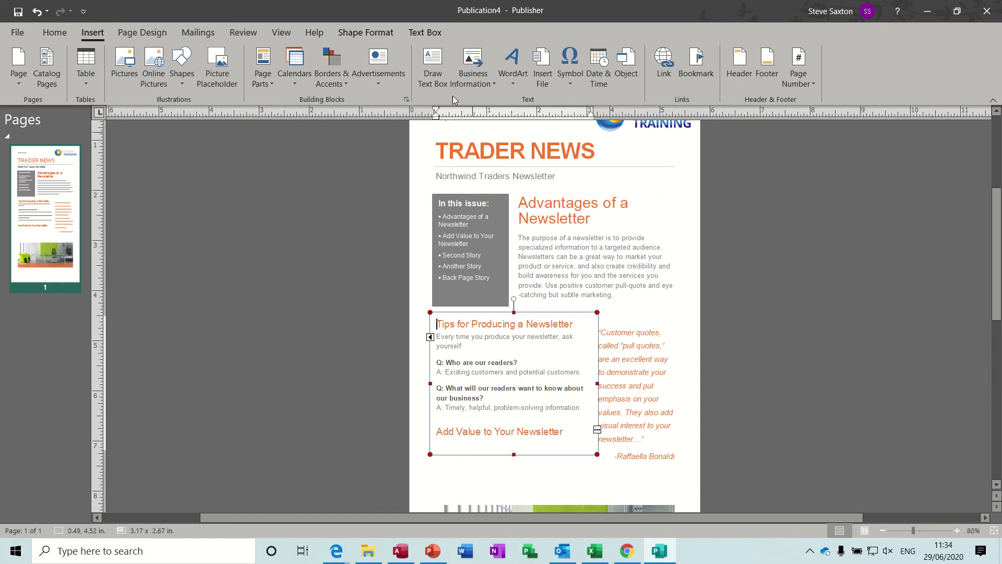
Step: Draw a text box below the Tips story and flow its overflow text into it
left_click(436, 71)
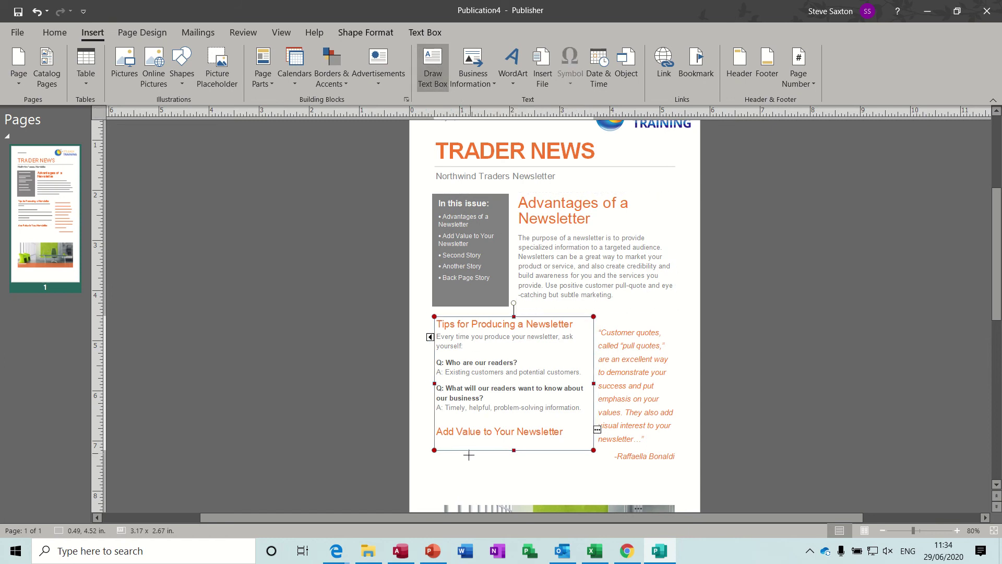
left_click_drag(437, 456, 593, 491)
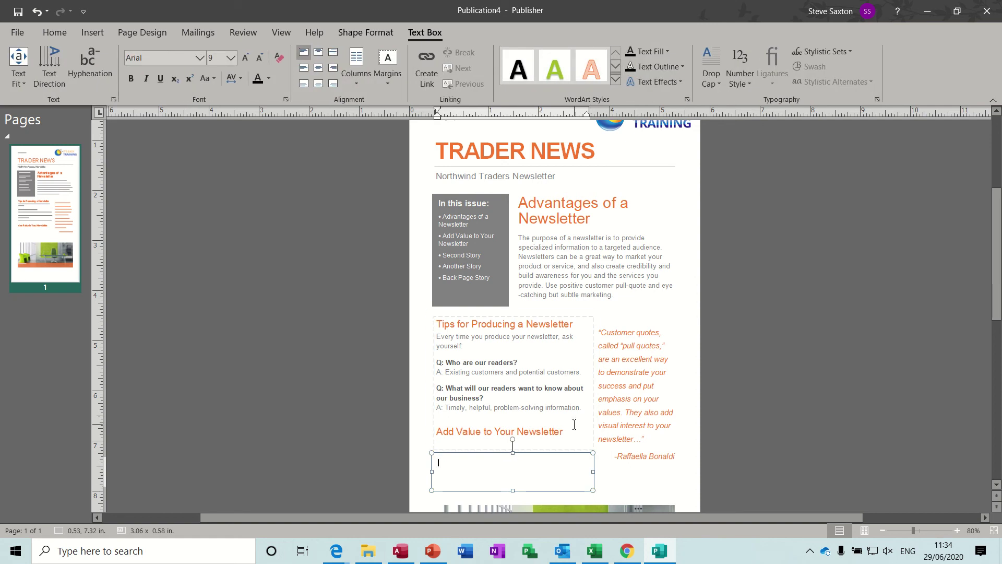
key("ctrl+z")
left_click(431, 73)
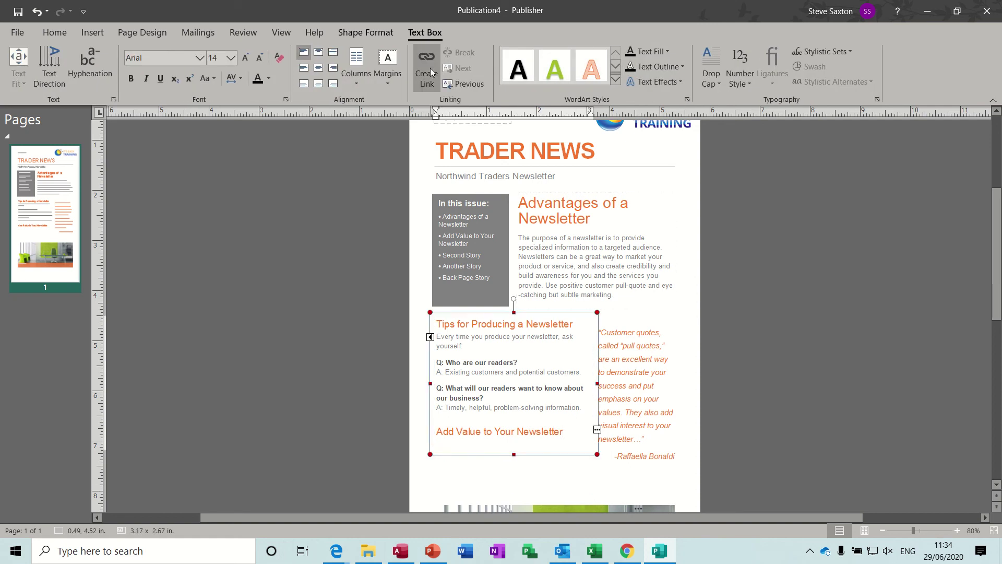
left_click(428, 66)
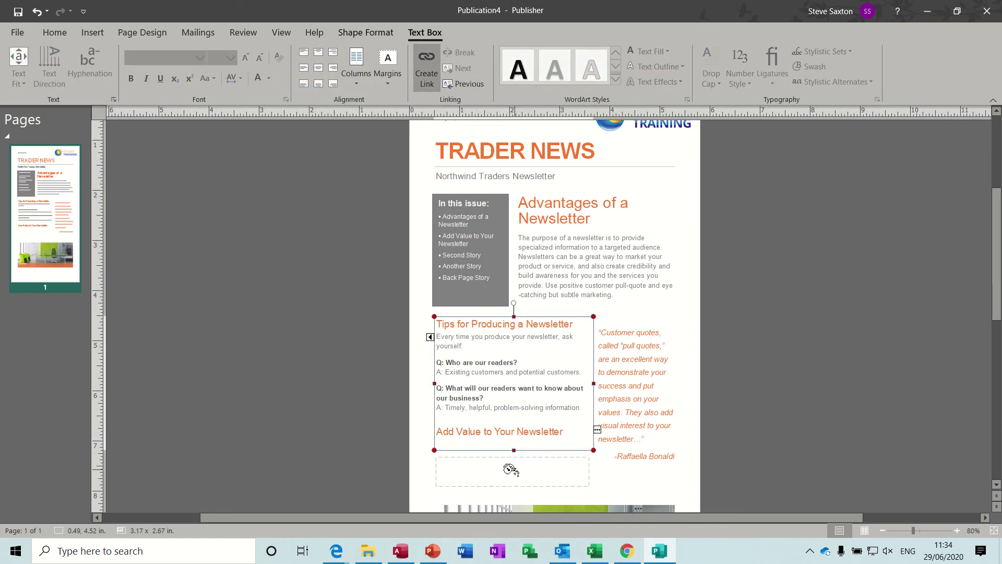
left_click(478, 471)
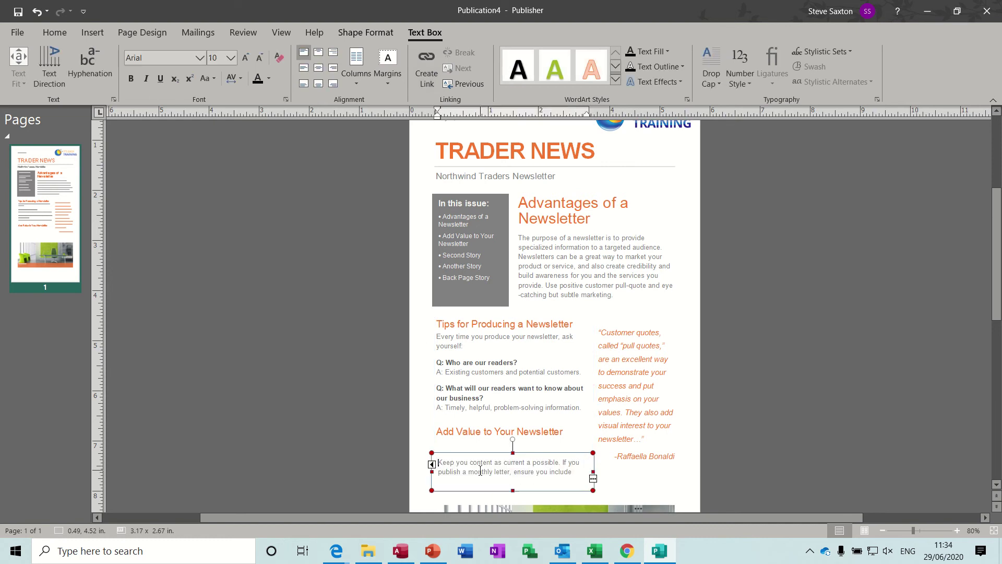
Step: Check the linked Tips, new, and Advantages text boxes, then select the office photo
left_click(516, 391)
left_click(497, 468)
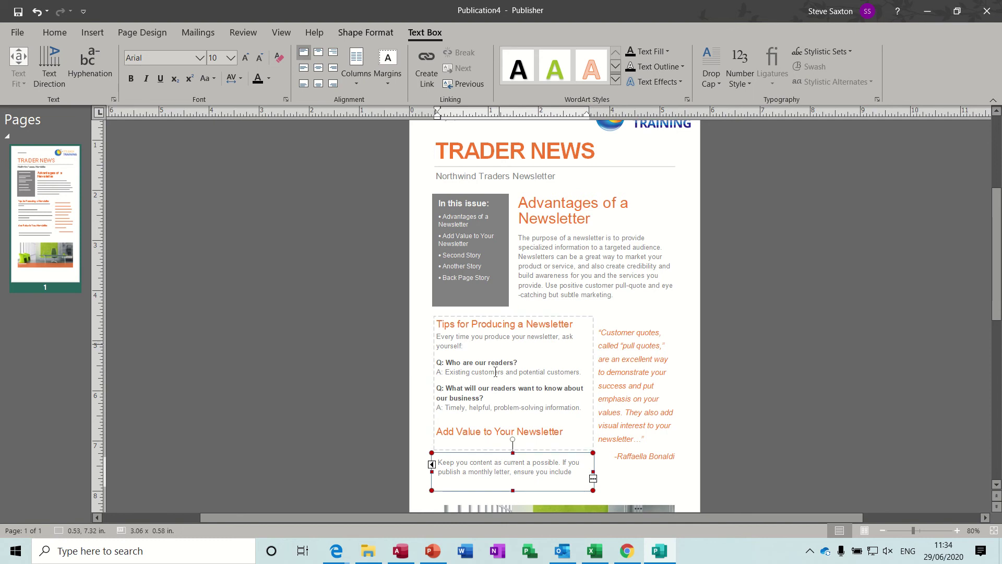
left_click(431, 464)
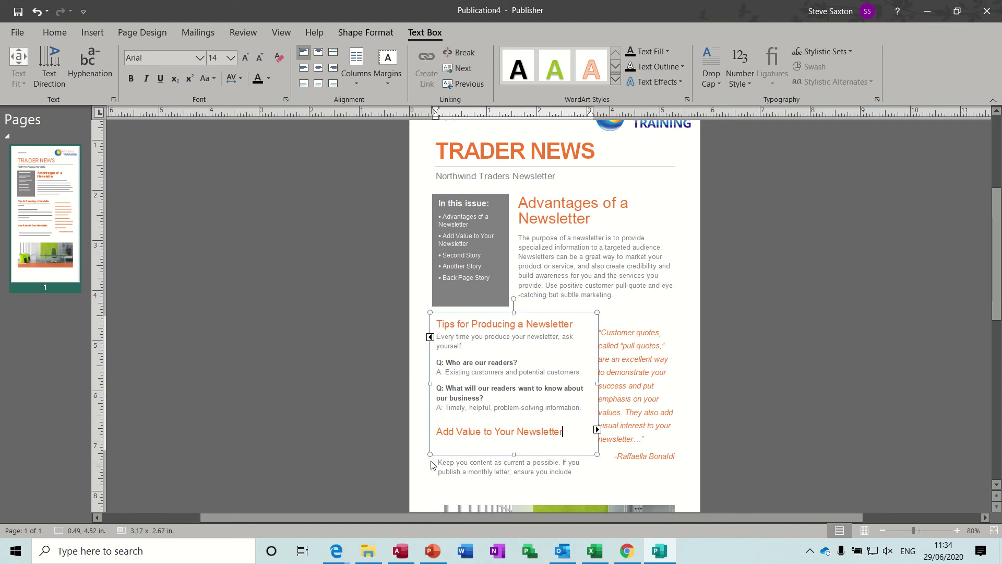
left_click(430, 337)
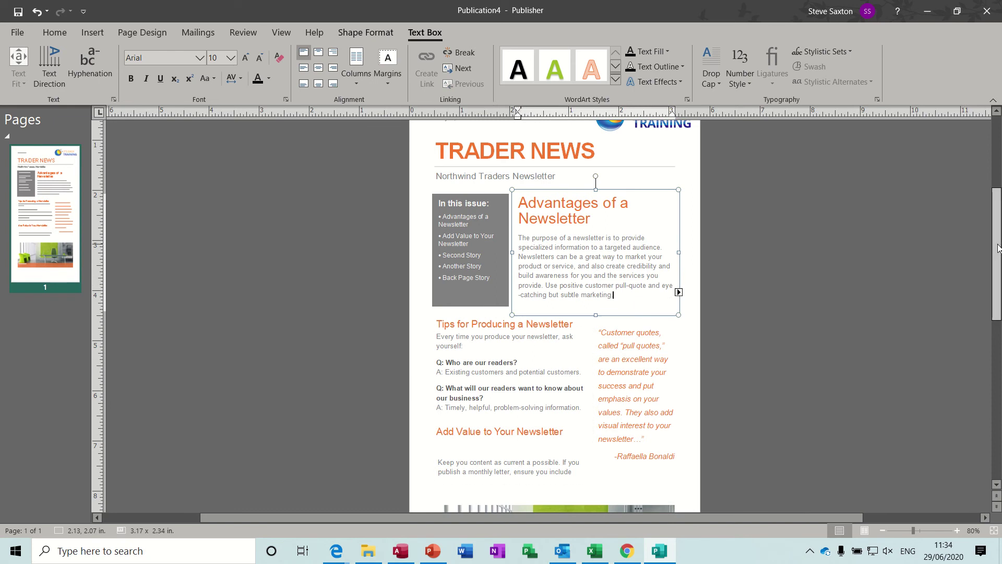
left_click_drag(998, 248, 1001, 308)
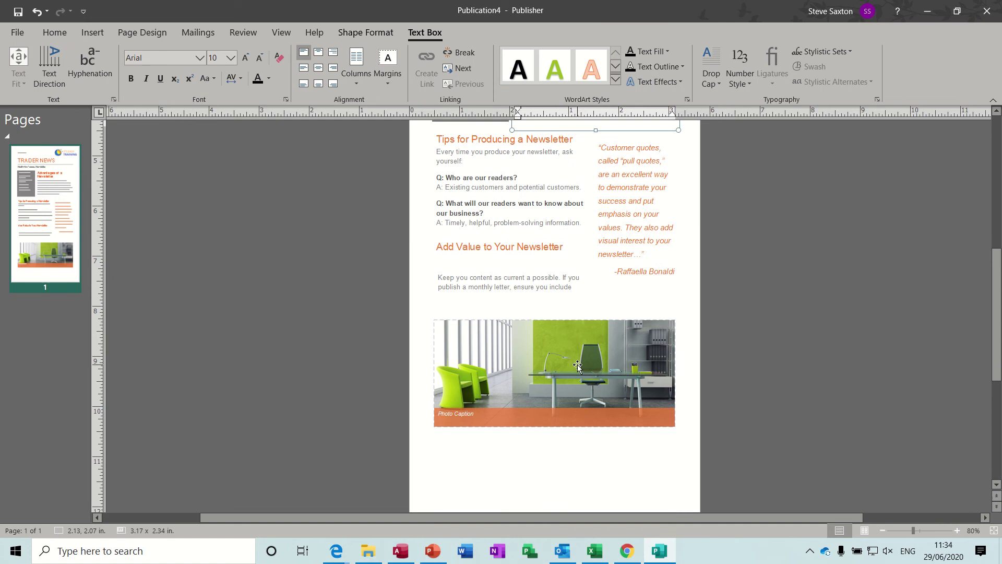
left_click(505, 448)
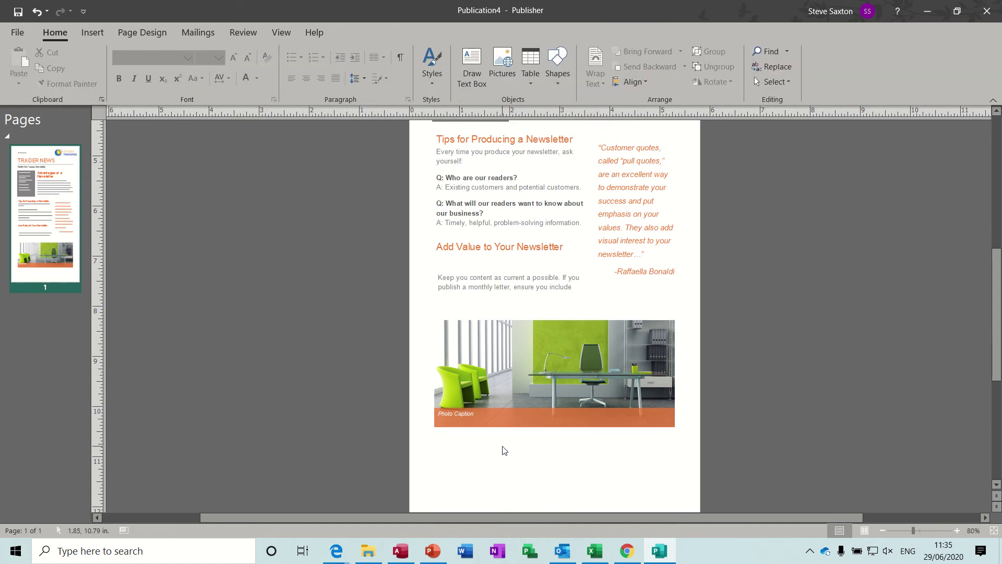
left_click(555, 371)
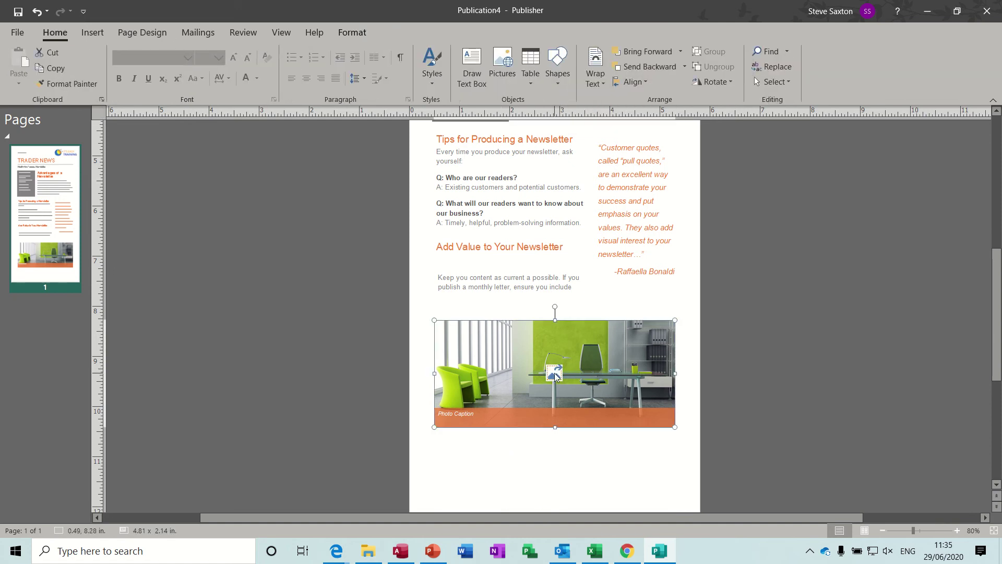
left_click(461, 458)
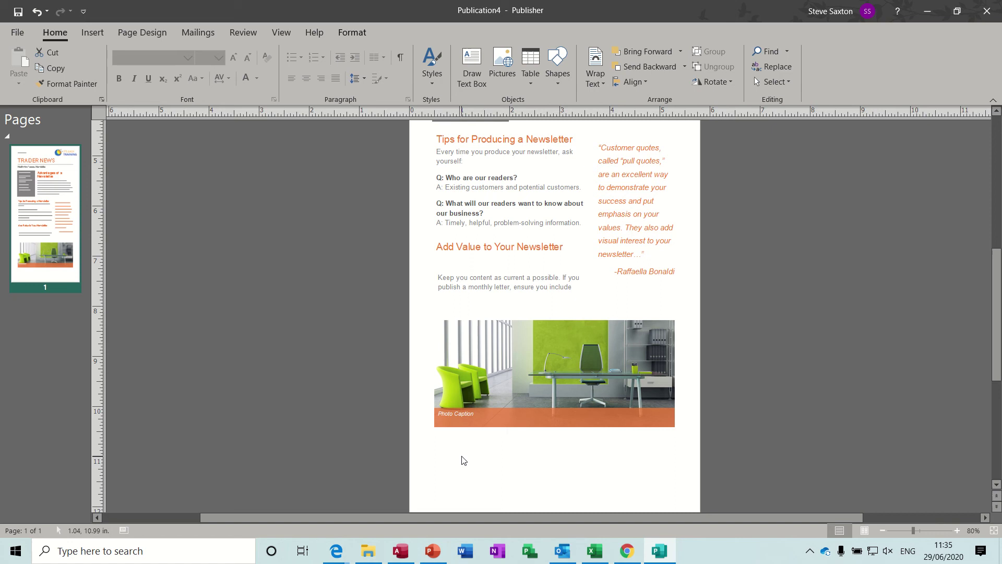
Step: Insert the banner picture of Office app icons and move it below the office photo
left_click(92, 32)
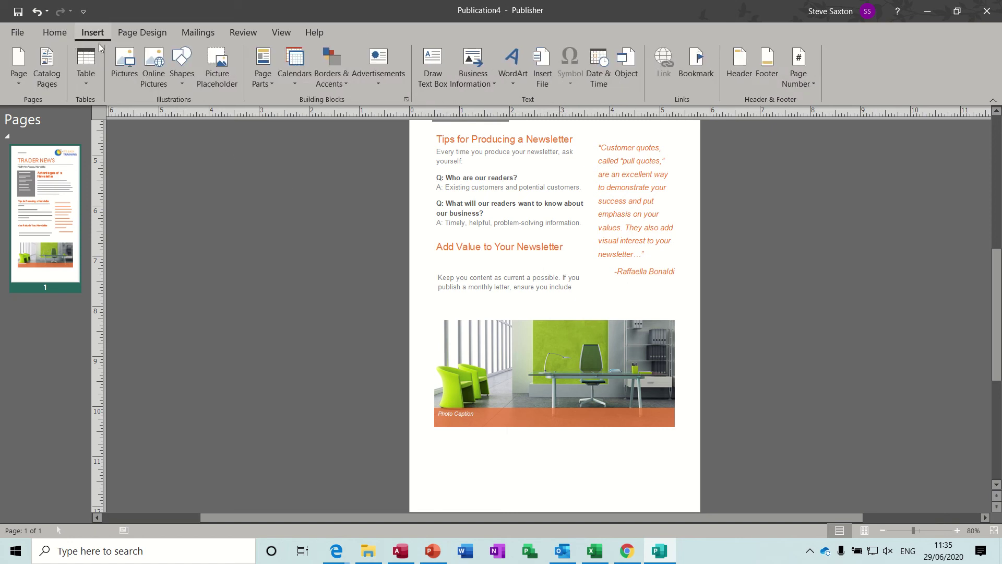
left_click(127, 70)
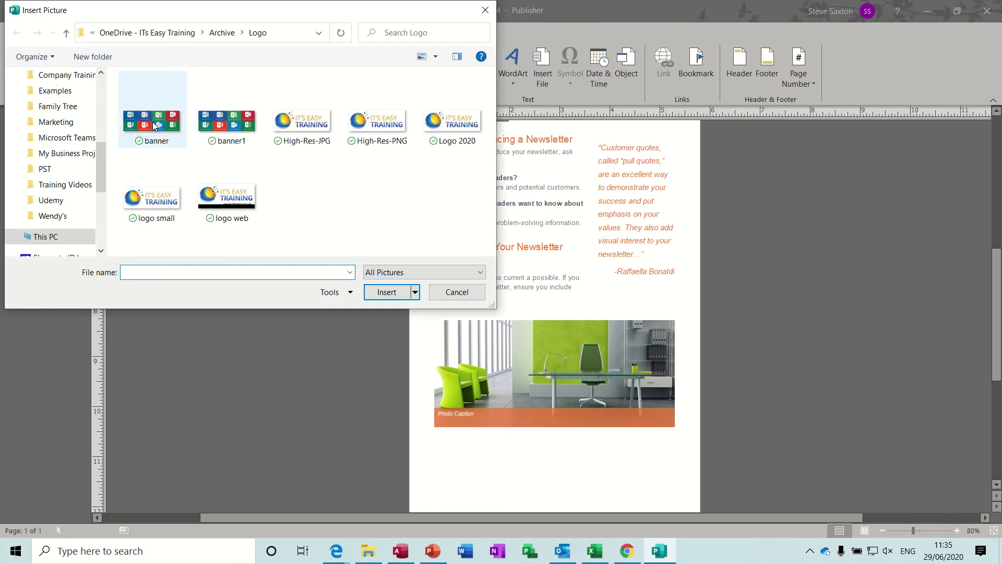
double_click(155, 126)
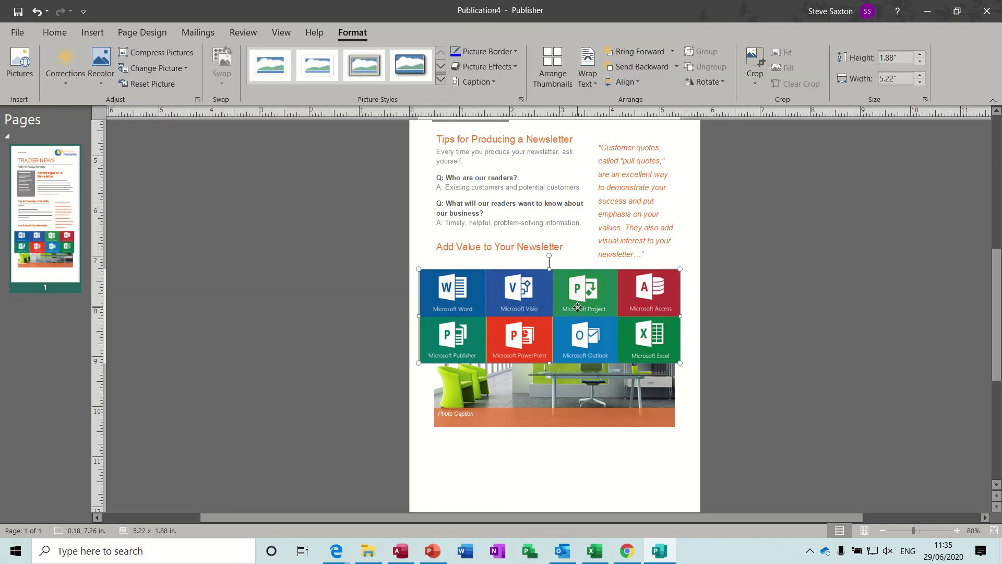
left_click_drag(577, 308, 578, 478)
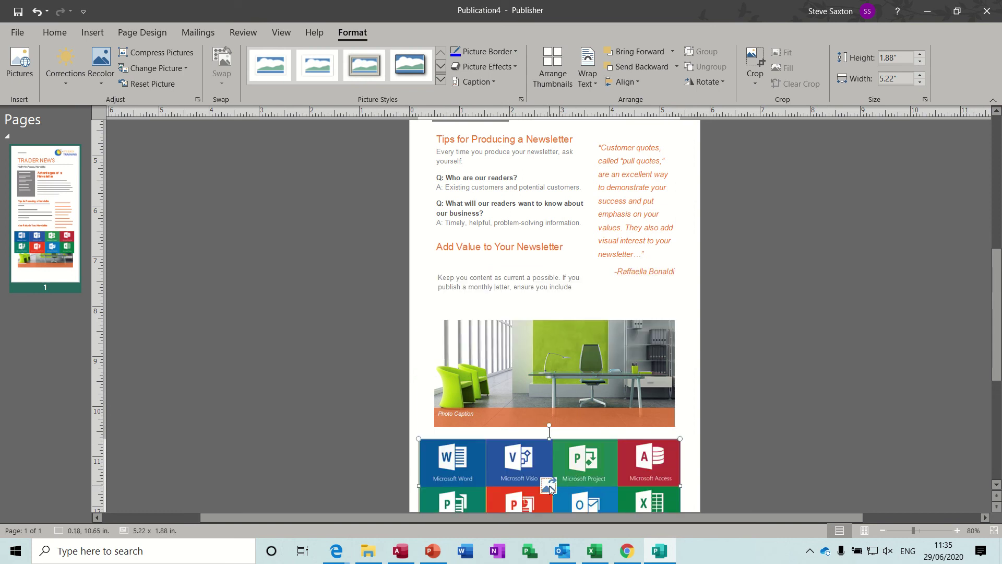
Step: Swap the office photo and icons banner so the photo sits beneath the banner
left_click(556, 375)
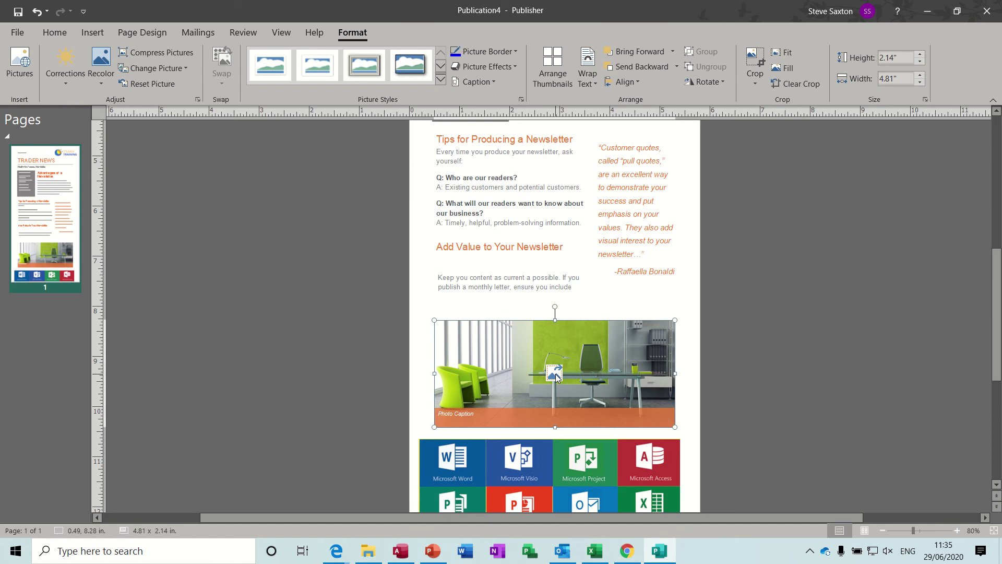
left_click(548, 478, "shift")
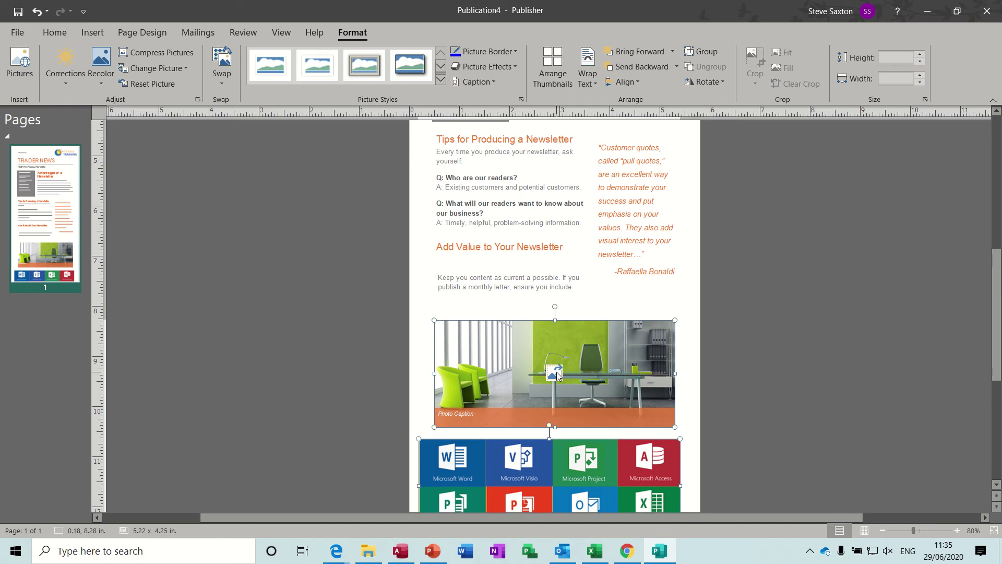
left_click_drag(556, 372, 550, 472)
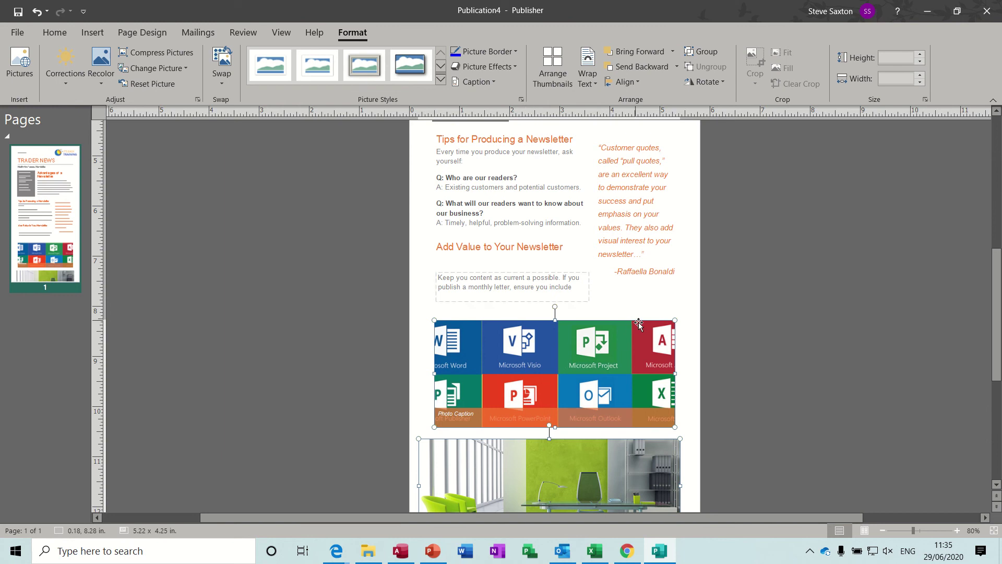
left_click_drag(997, 316, 997, 217)
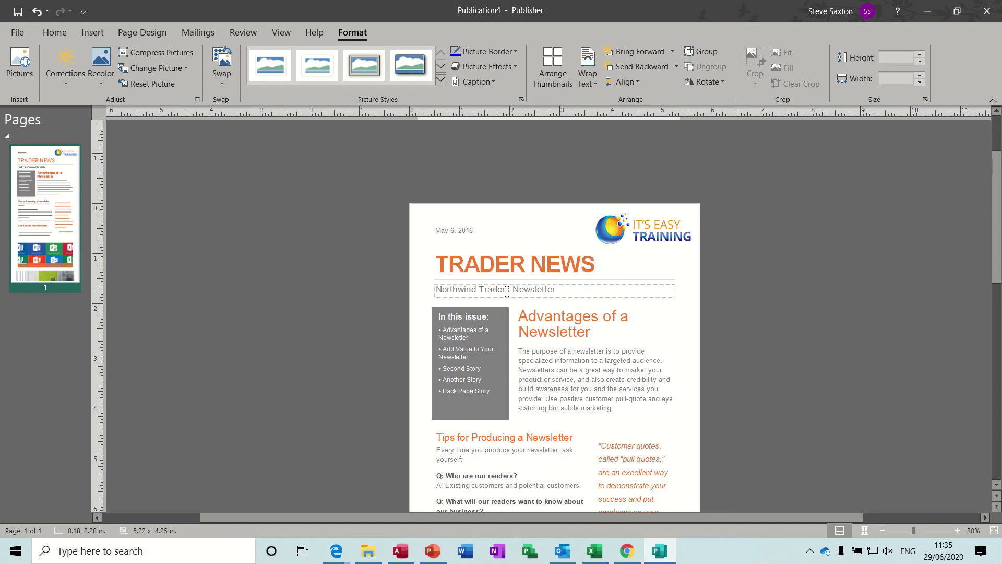
Step: Start an e-mail merge on the Mailings tab and open the Select Recipients choices
left_click(196, 32)
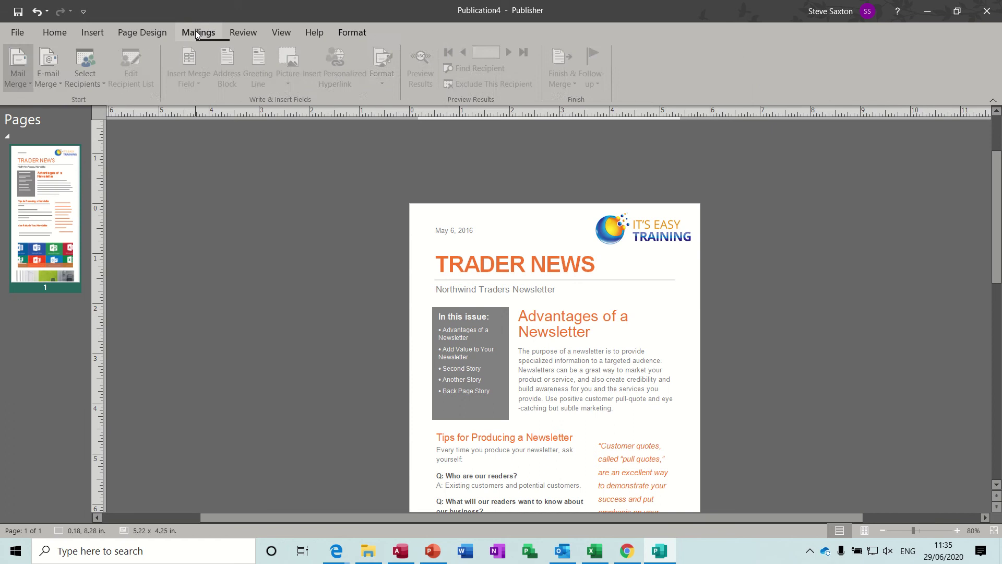
left_click(62, 84)
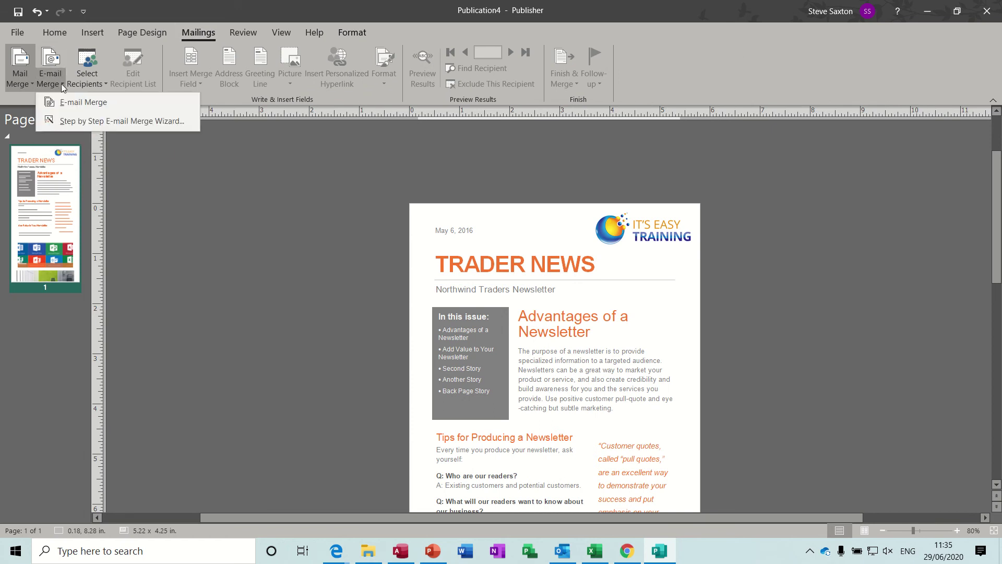
left_click(72, 103)
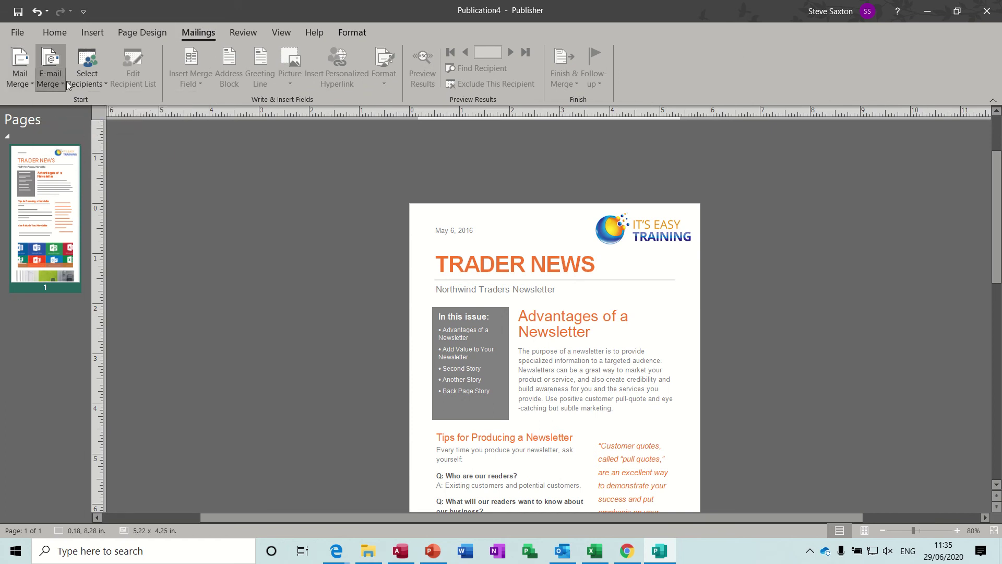
left_click(103, 83)
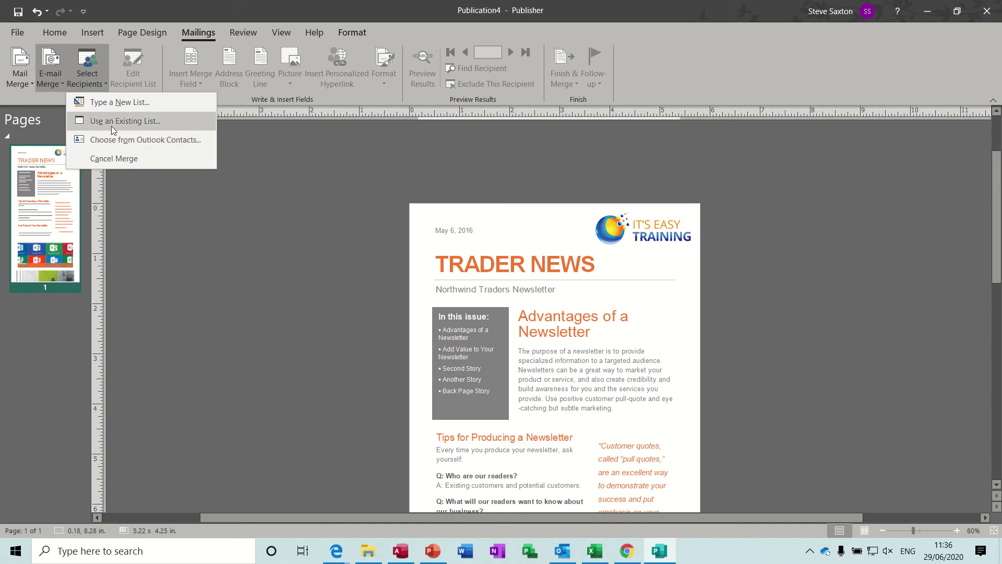
Step: Use the TblAddressDetailsEmail table of Examples > Access 2018 > CompanyRecords as the recipient list
left_click(153, 123)
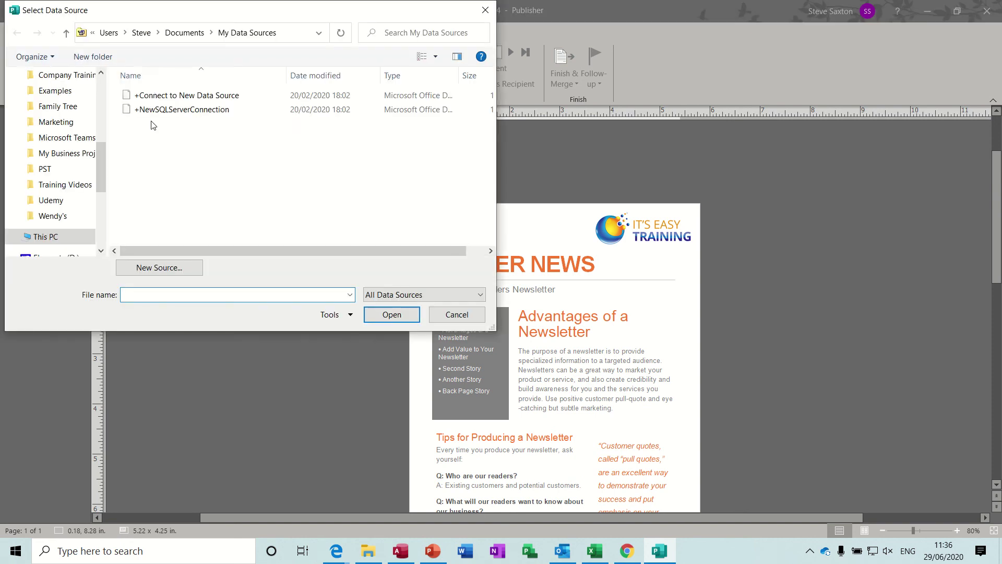
left_click(63, 92)
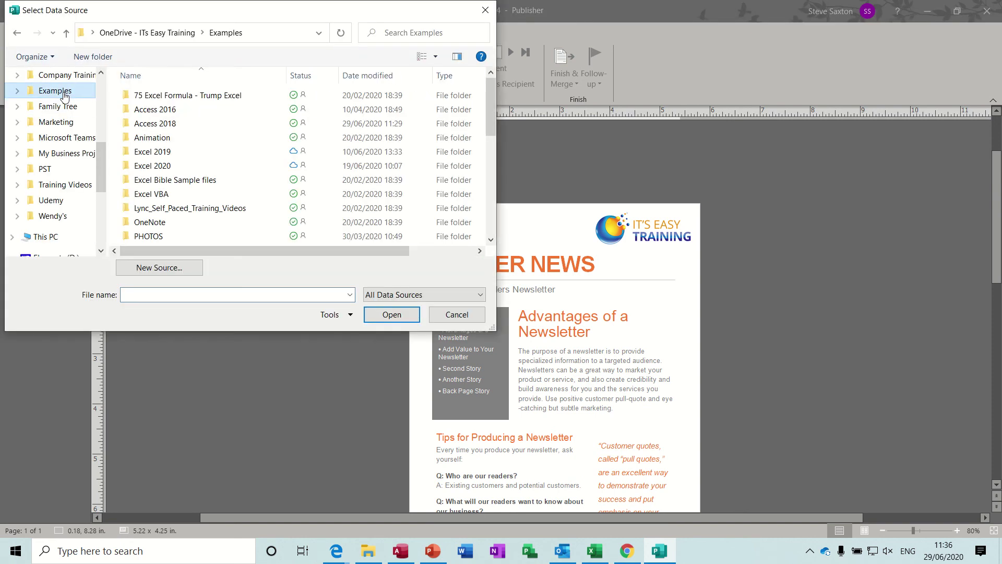
double_click(156, 123)
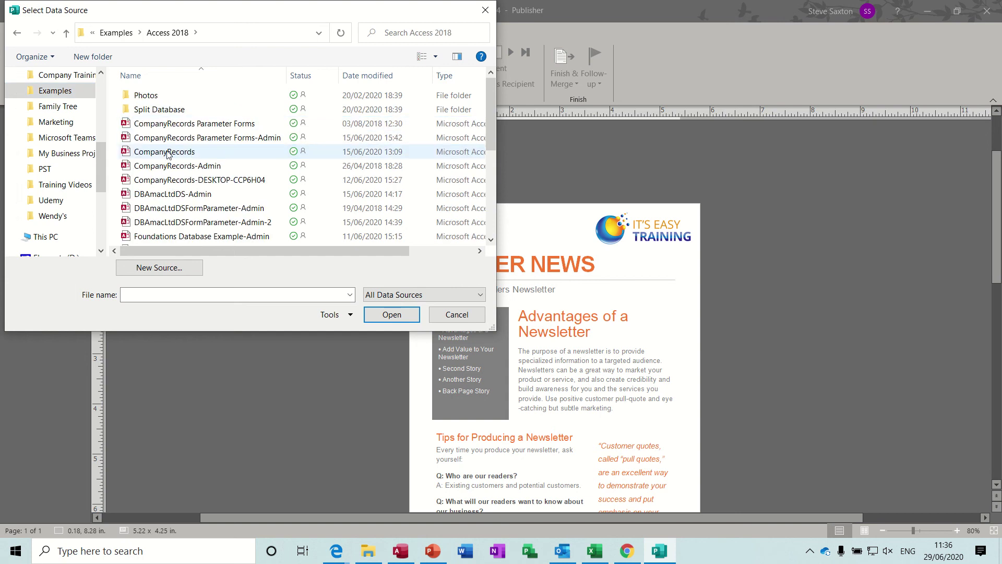
double_click(141, 153)
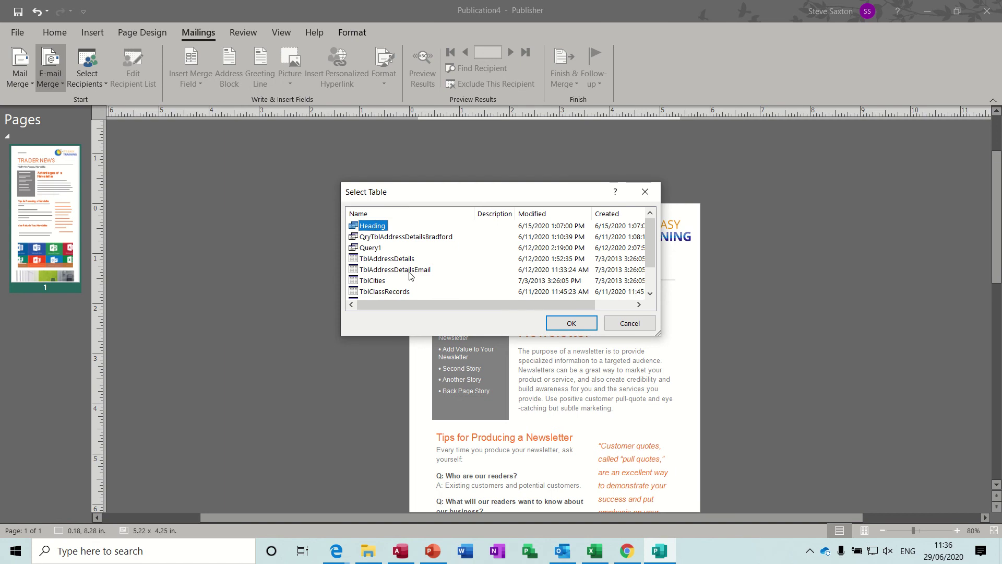
double_click(410, 271)
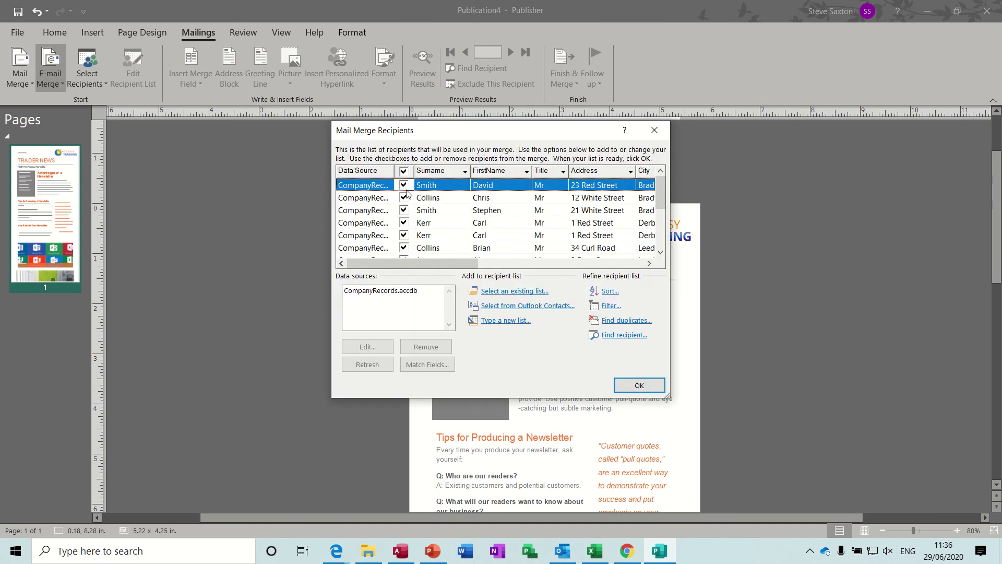
mouse_move(665, 187)
left_mouse_down()
mouse_move(660, 225)
mouse_move(661, 182)
left_mouse_up()
left_click(526, 171)
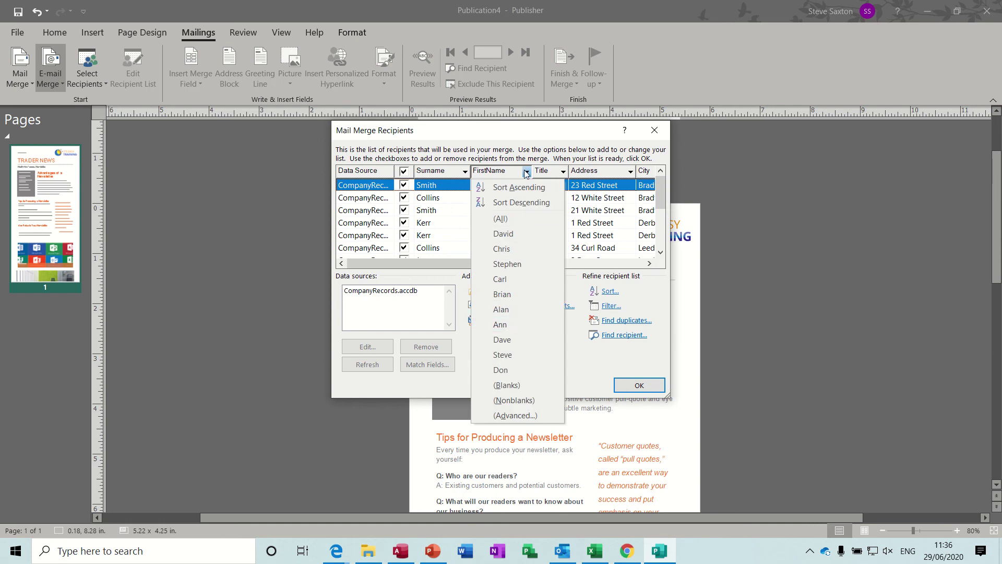
left_click(526, 173)
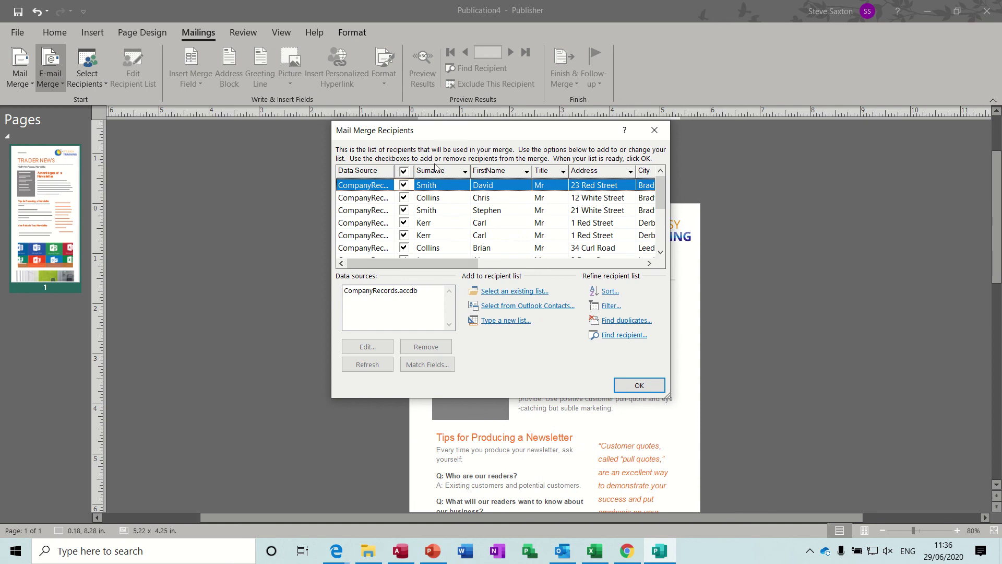
left_click(635, 386)
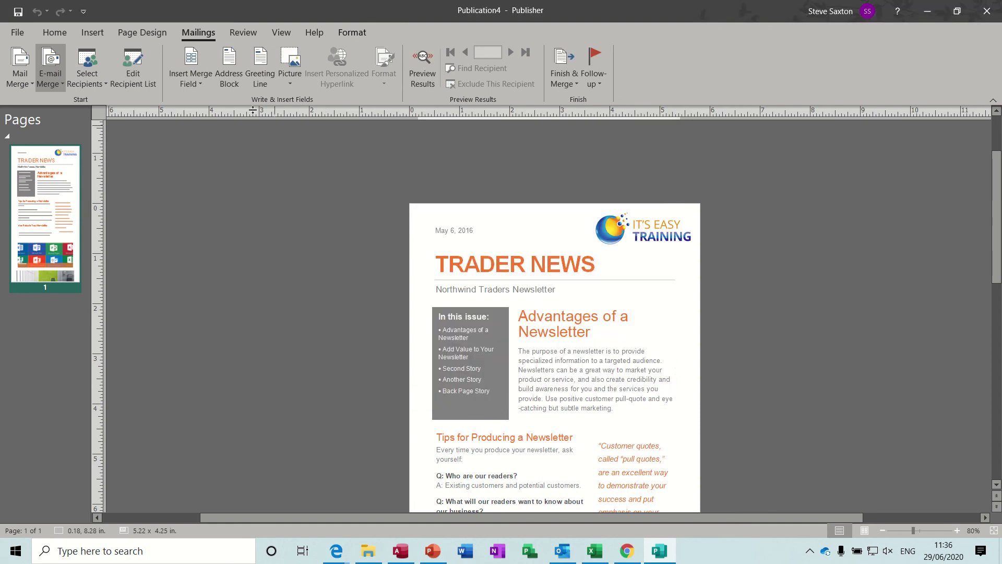
Step: Check the merge fields and Address Block settings without inserting, then open Greeting Line settings
left_click(205, 84)
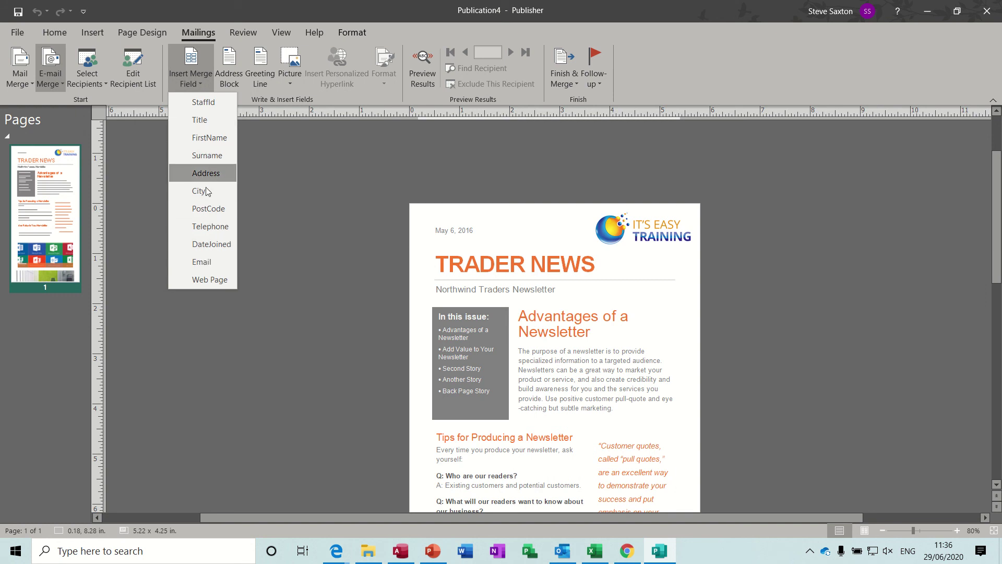
left_click(229, 78)
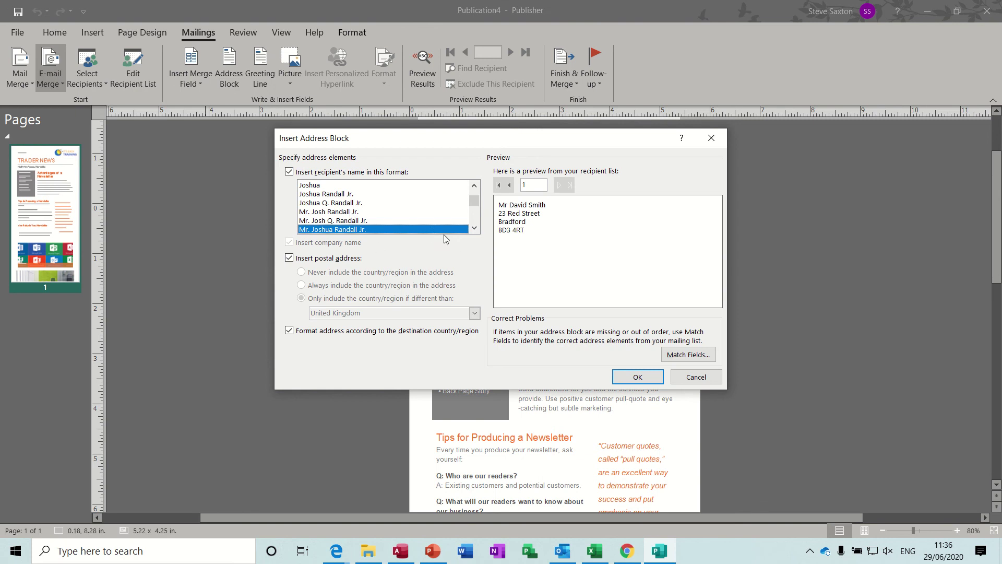
left_click(696, 377)
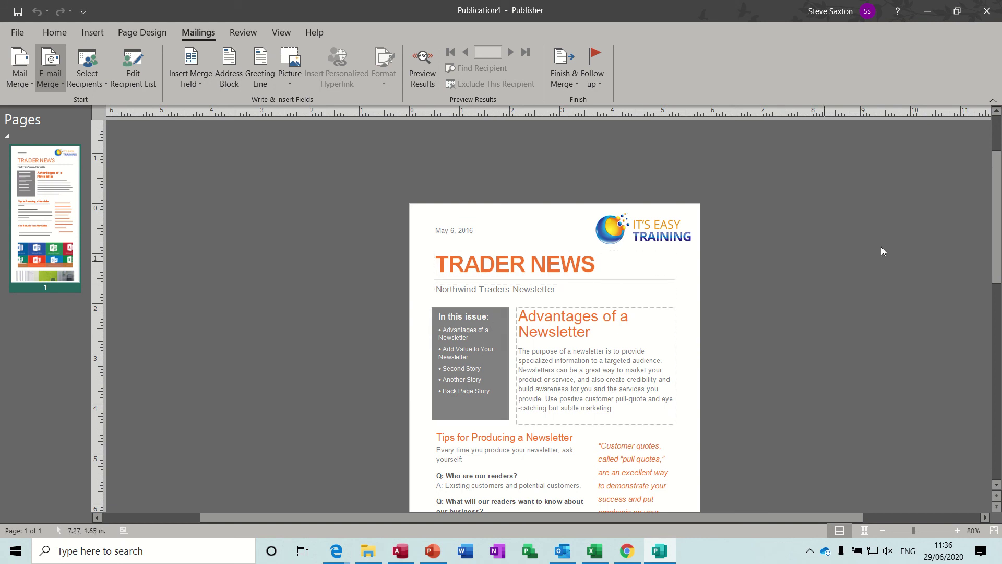
mouse_move(997, 203)
left_mouse_down()
mouse_move(997, 315)
mouse_move(997, 220)
left_mouse_up()
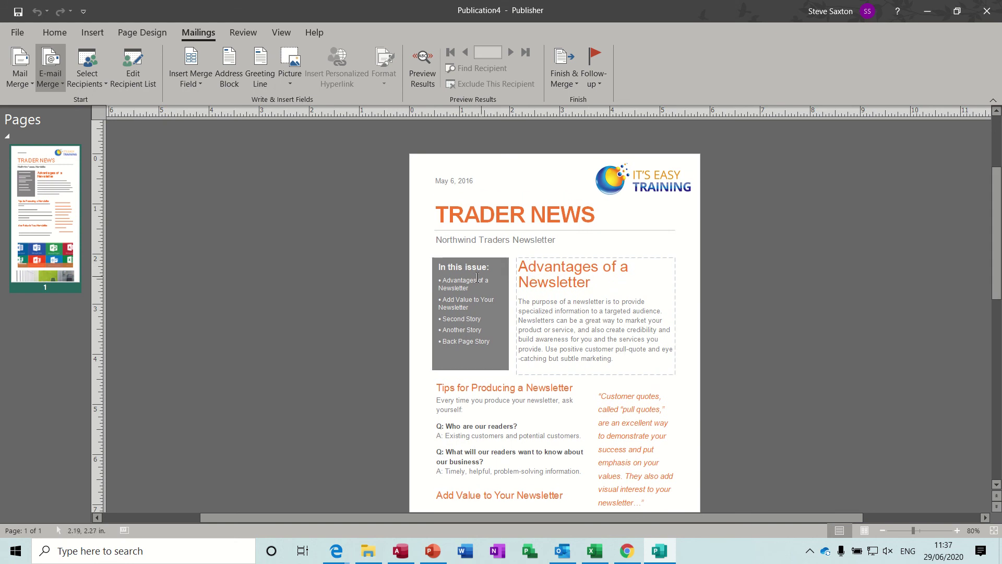
left_click(509, 276)
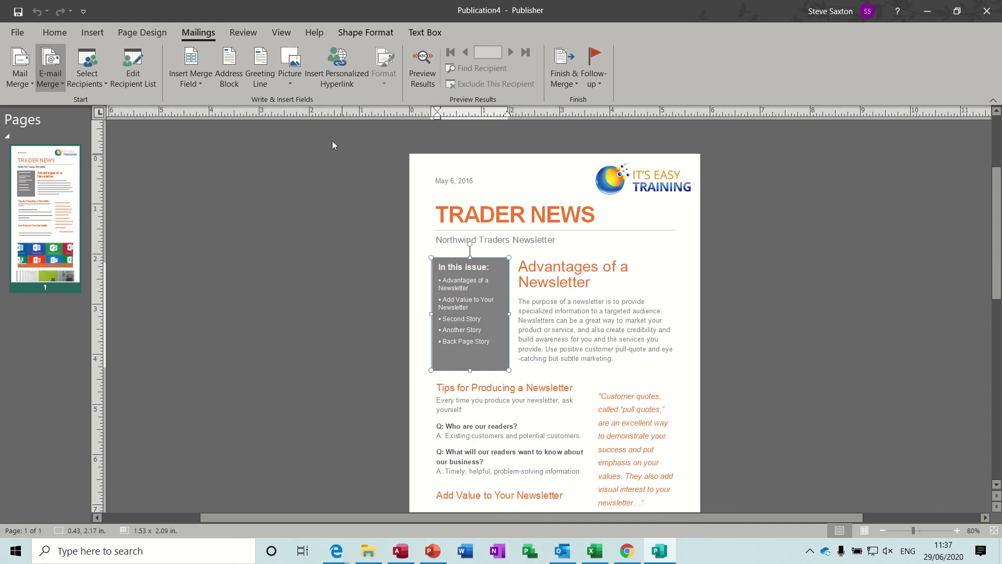
left_click(233, 83)
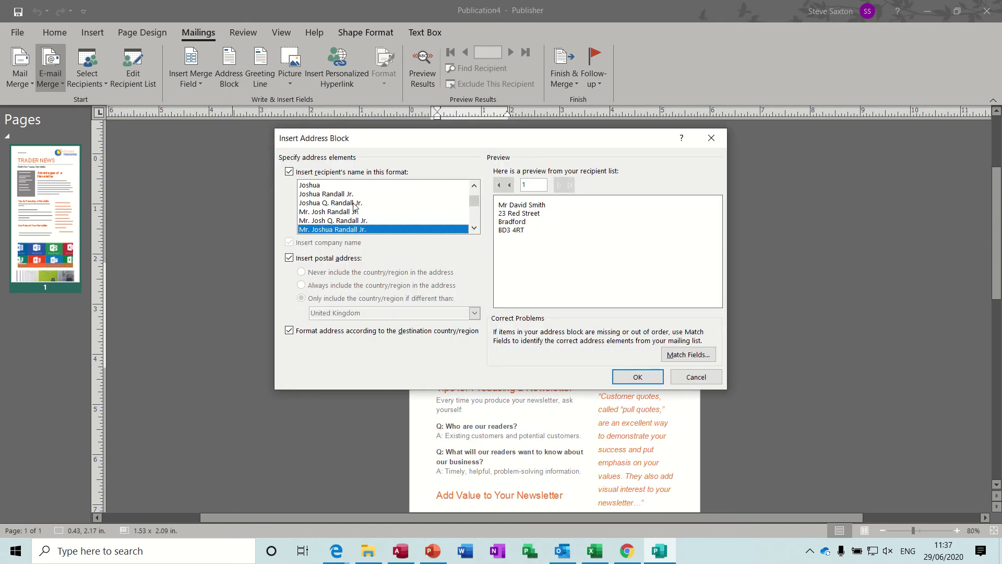
left_click(690, 384)
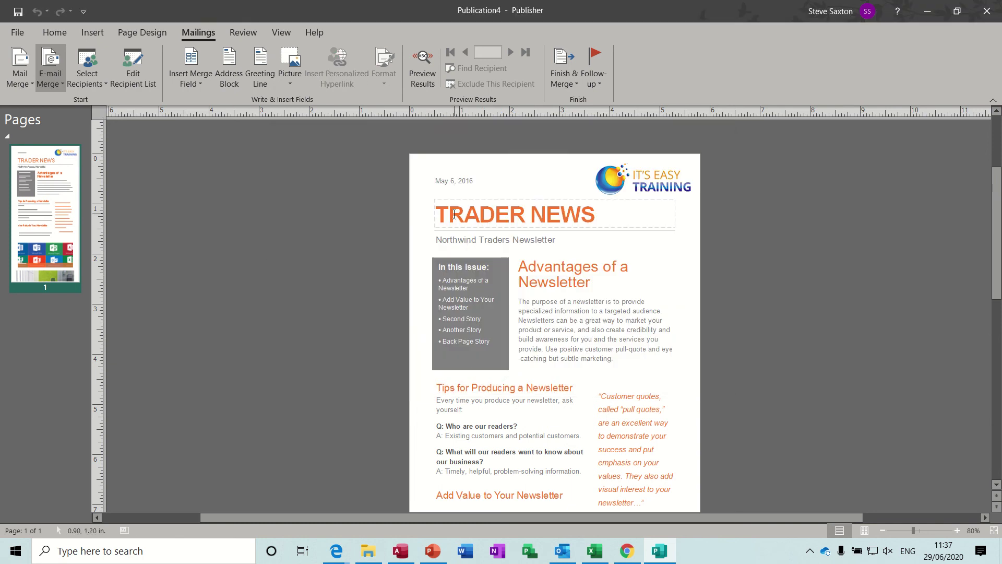
left_click(268, 84)
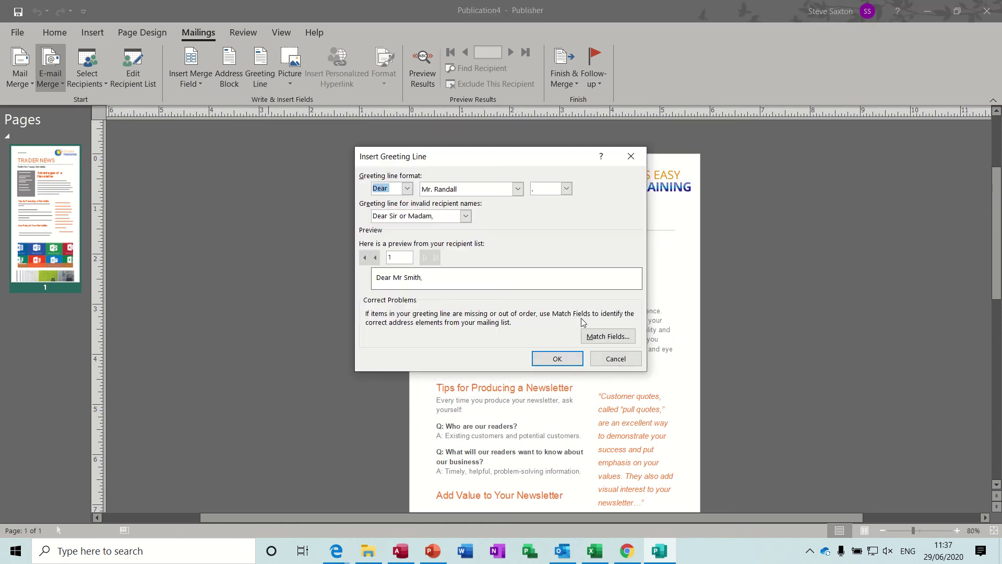
Step: Replace the Northwind Traders Newsletter subtitle with a personalised greeting line
left_click(601, 359)
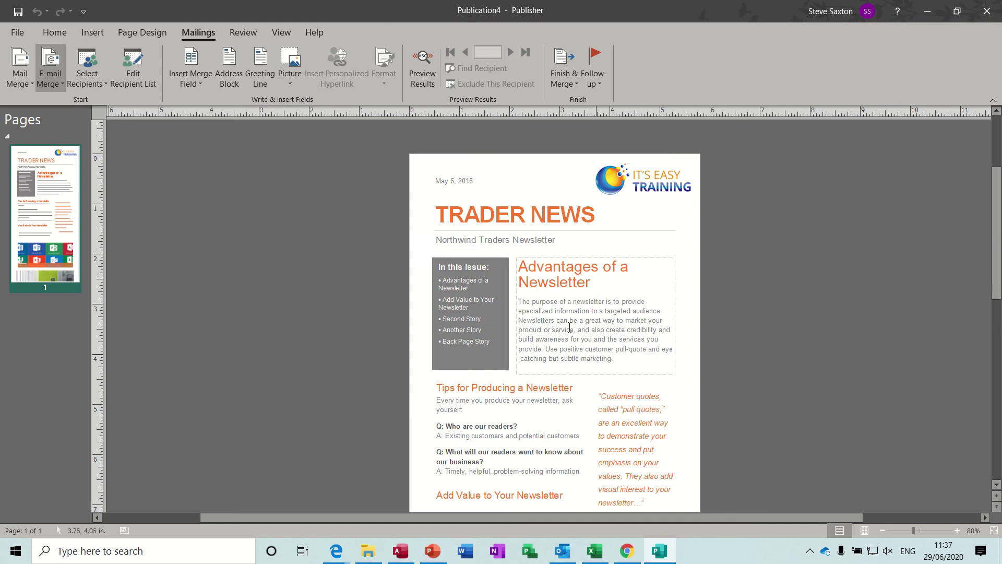
left_click(572, 241)
left_click_drag(572, 242, 428, 240)
left_click(268, 84)
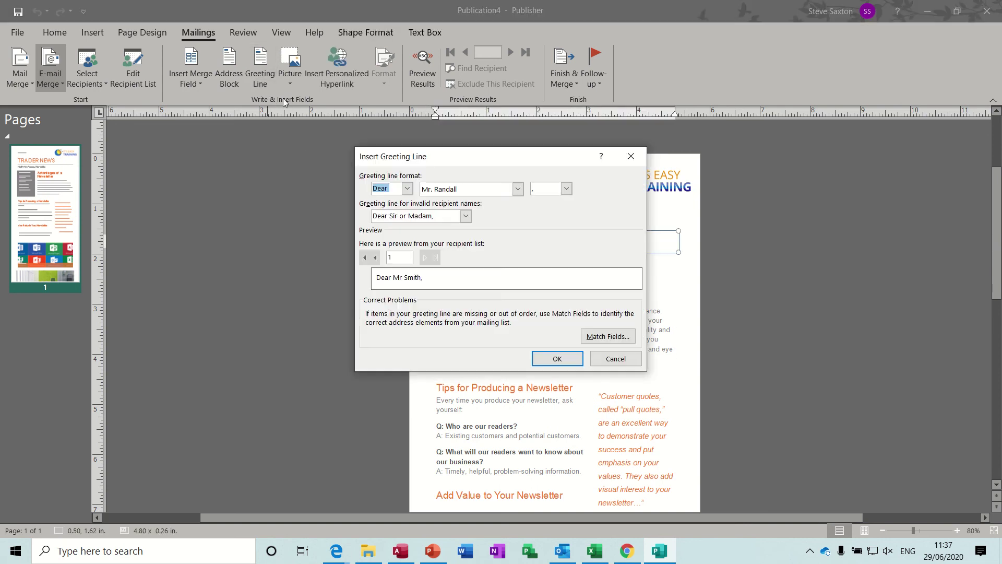
left_click(555, 358)
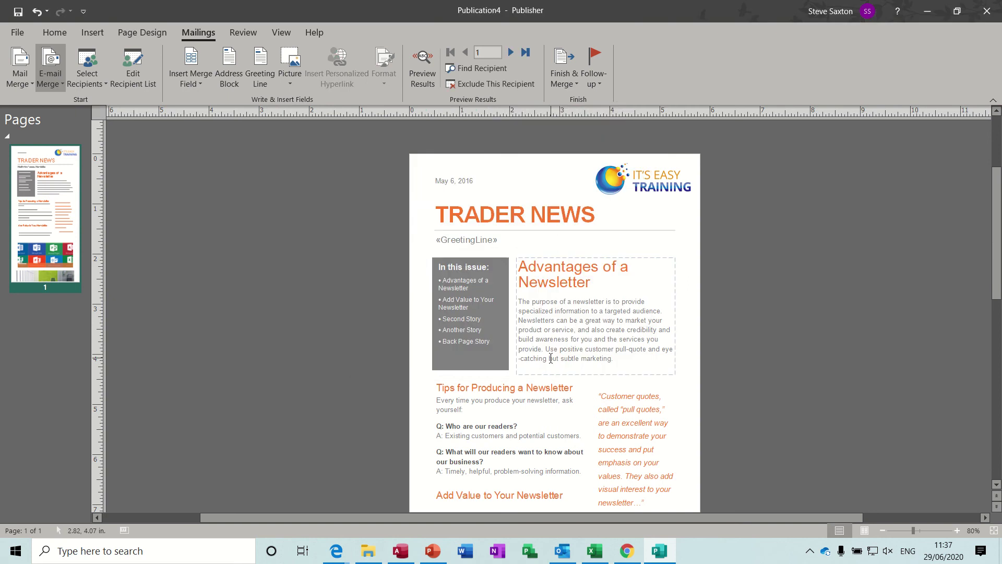
Step: Preview the merged results and step forward through recipients to record 8
left_click(422, 68)
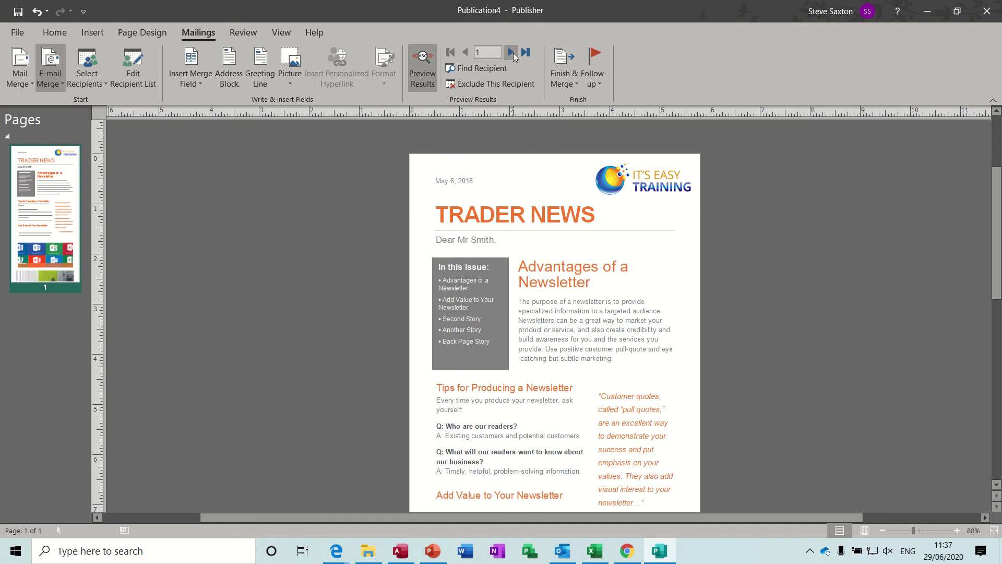
left_click(511, 52)
left_click(511, 52)
left_click(512, 52)
left_click(512, 52)
left_click(512, 52)
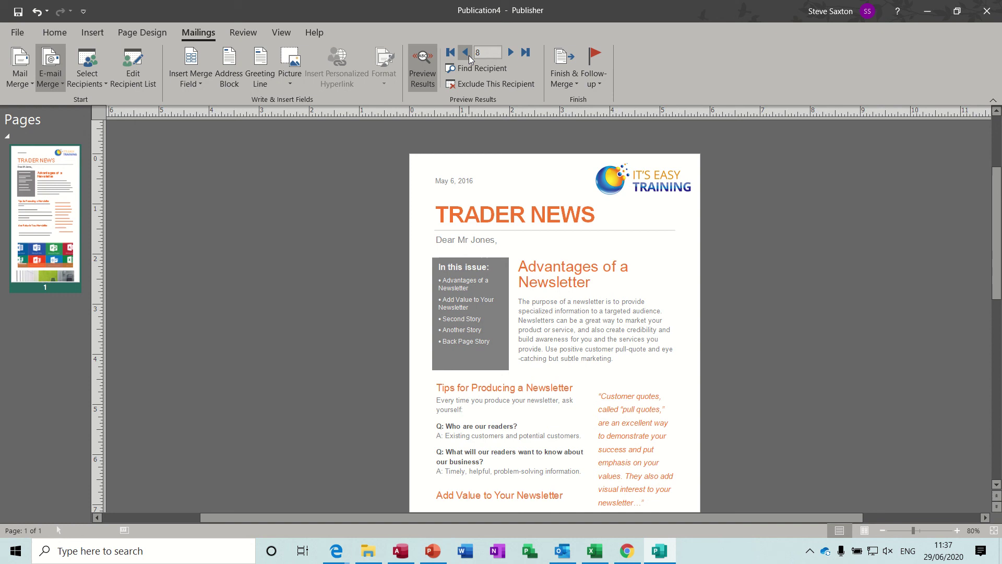
left_click(568, 79)
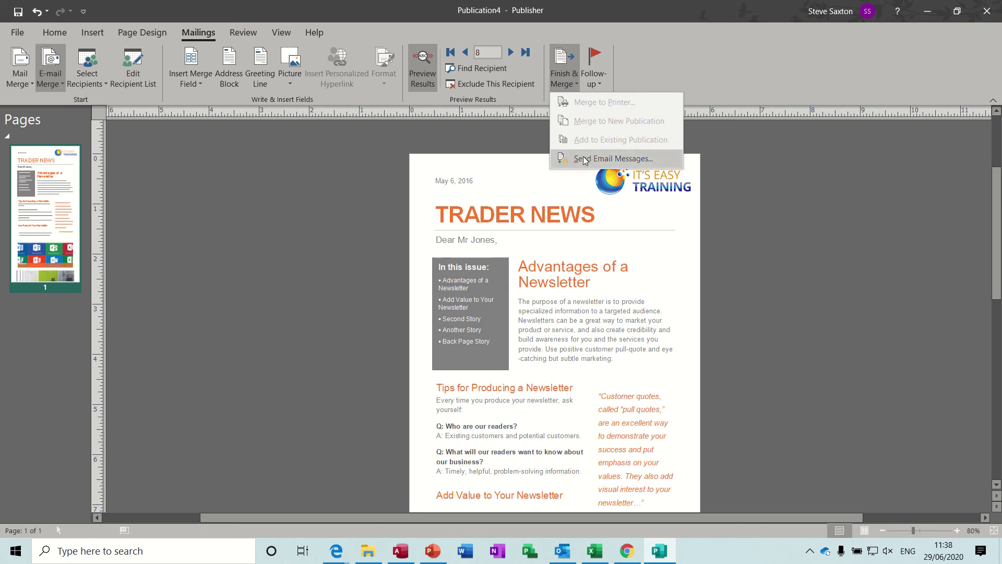
Step: Send the merge as email messages to the Email field with subject 'Training Information'
left_click(642, 159)
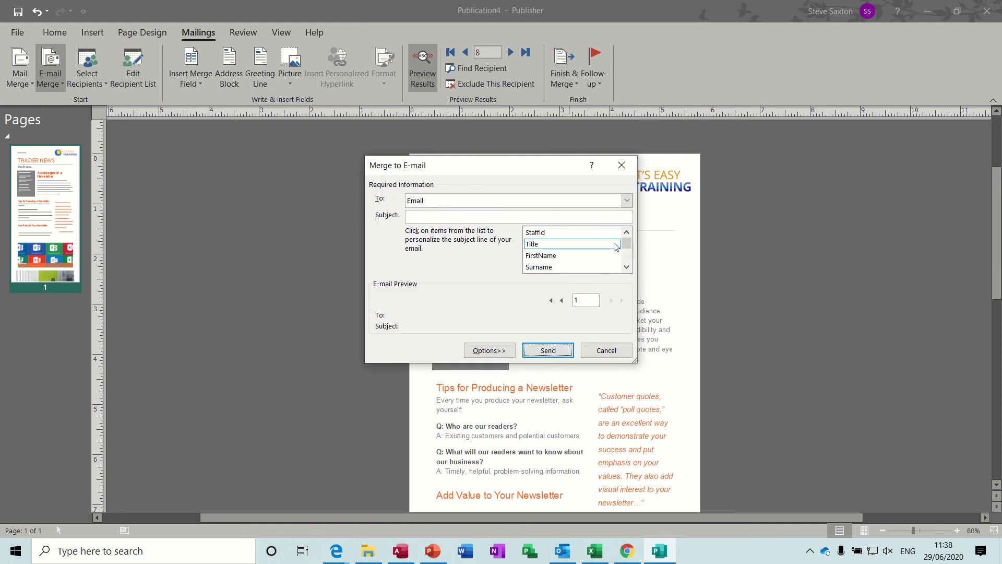
left_click(458, 217)
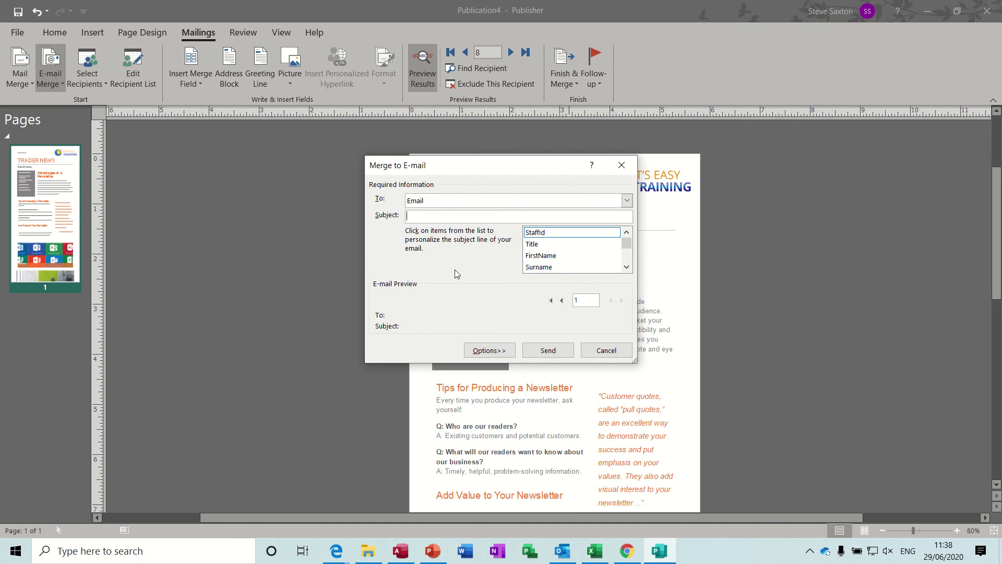
type("Training Information")
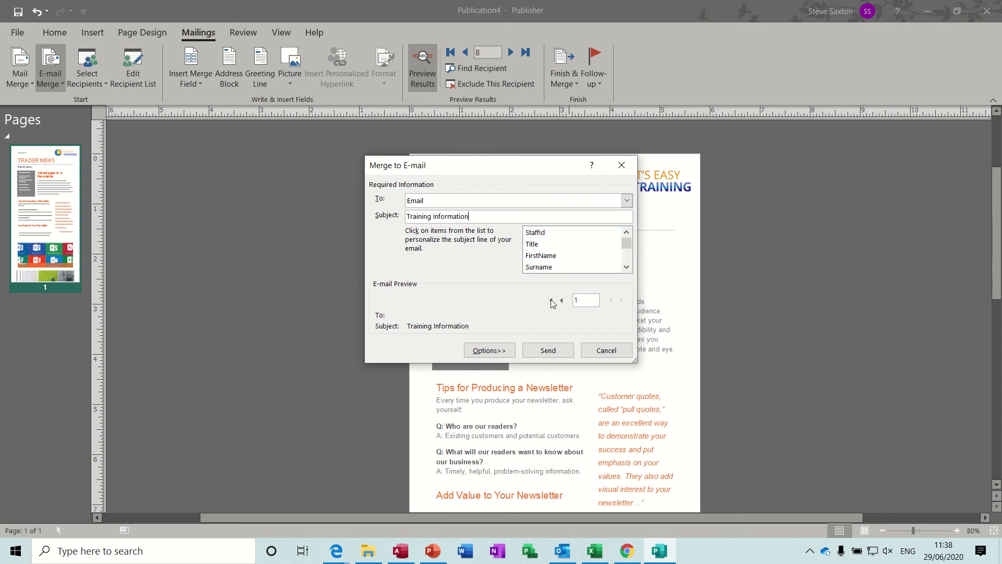
left_click(543, 351)
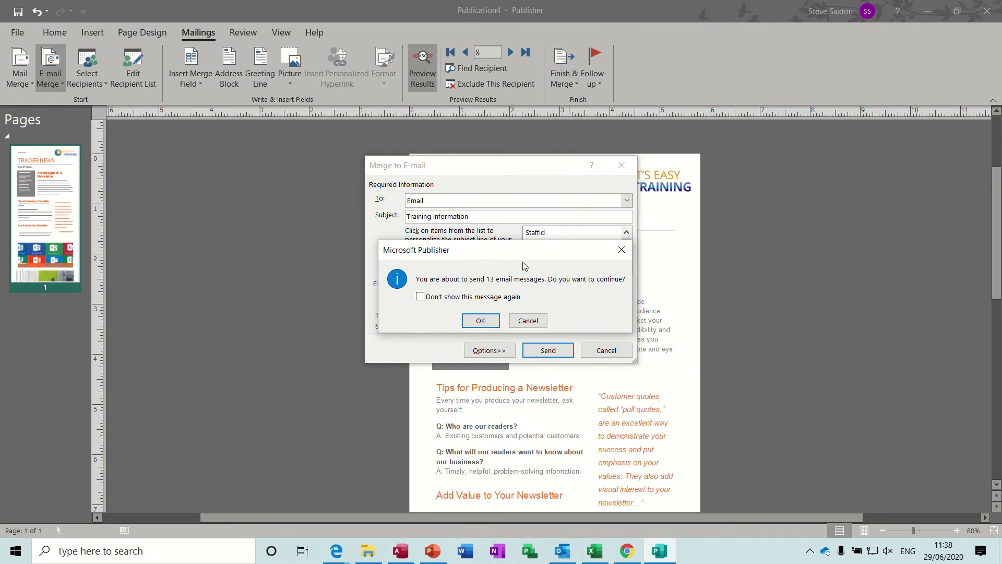
left_click_drag(513, 254, 514, 226)
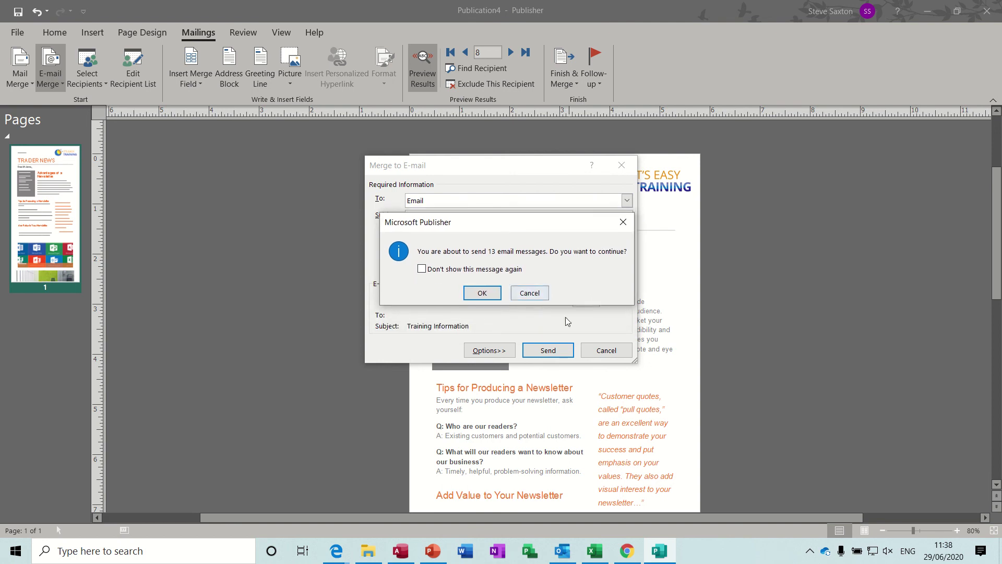